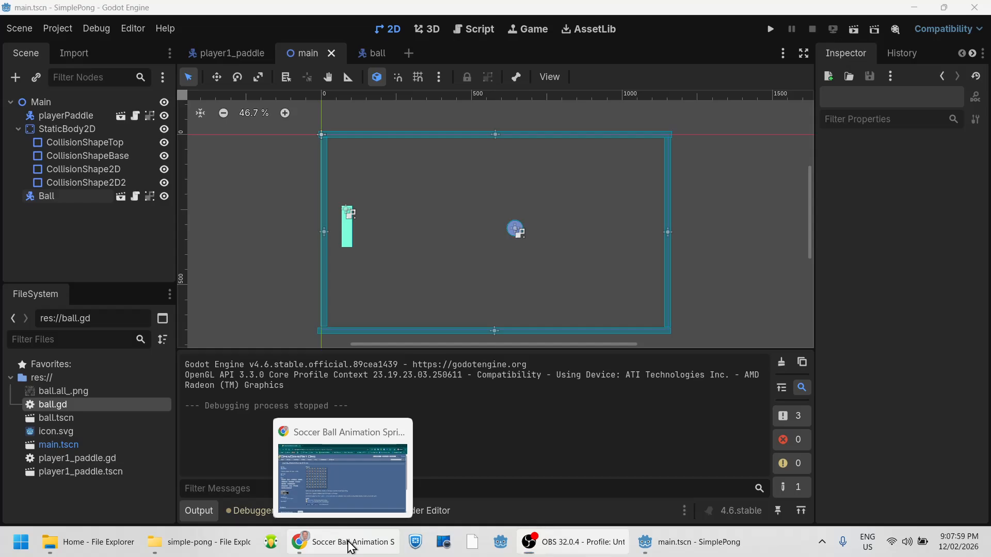
- Switch to Chrome to view the ball.all_.png sprite sheet on OpenGameArt, and check its copy in File Explorer's simple-pong folder
click(351, 545)
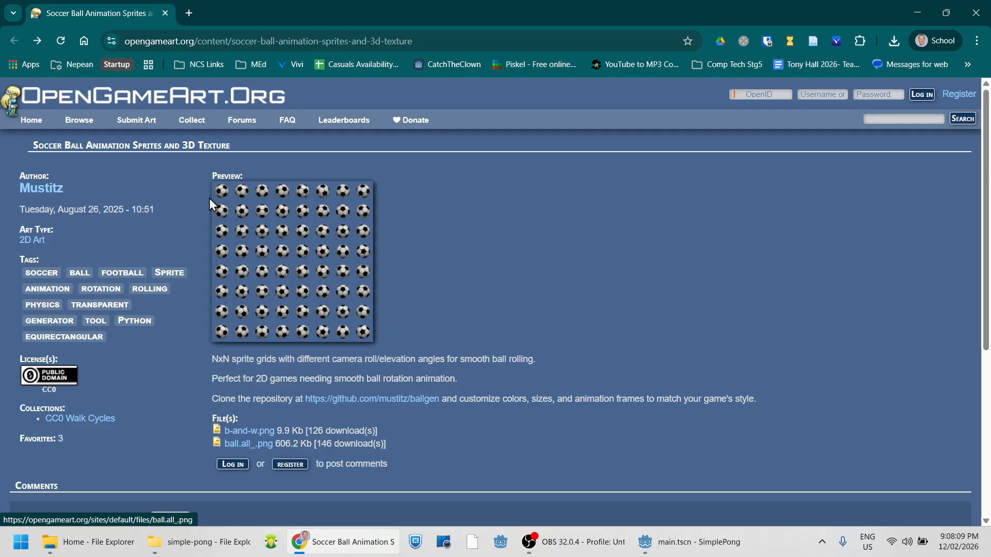
click(243, 444)
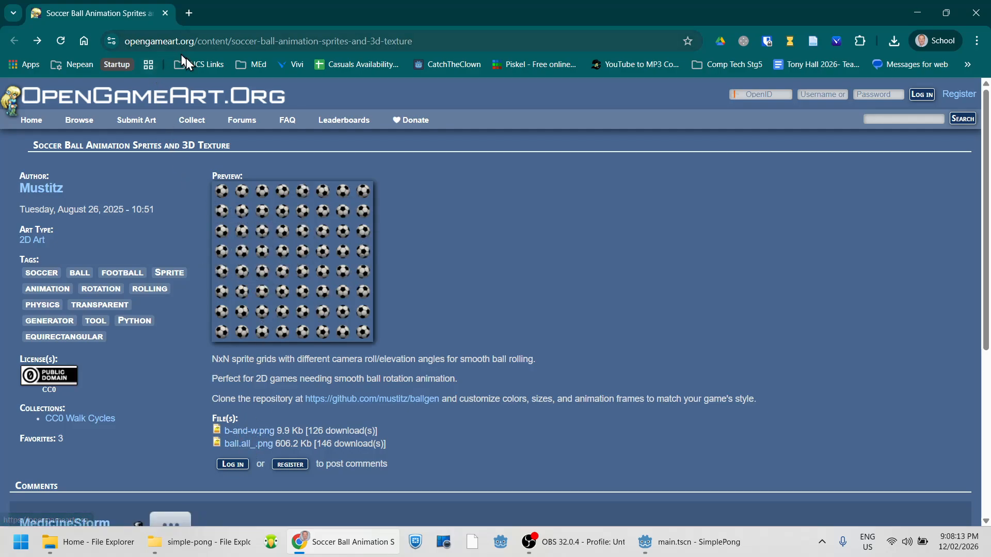
mouse_move(623, 546)
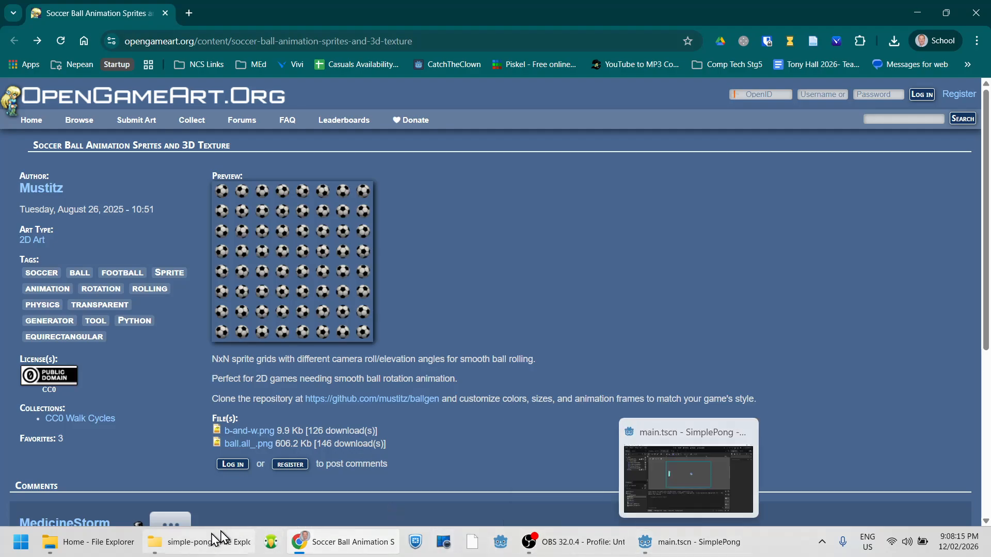
click(195, 541)
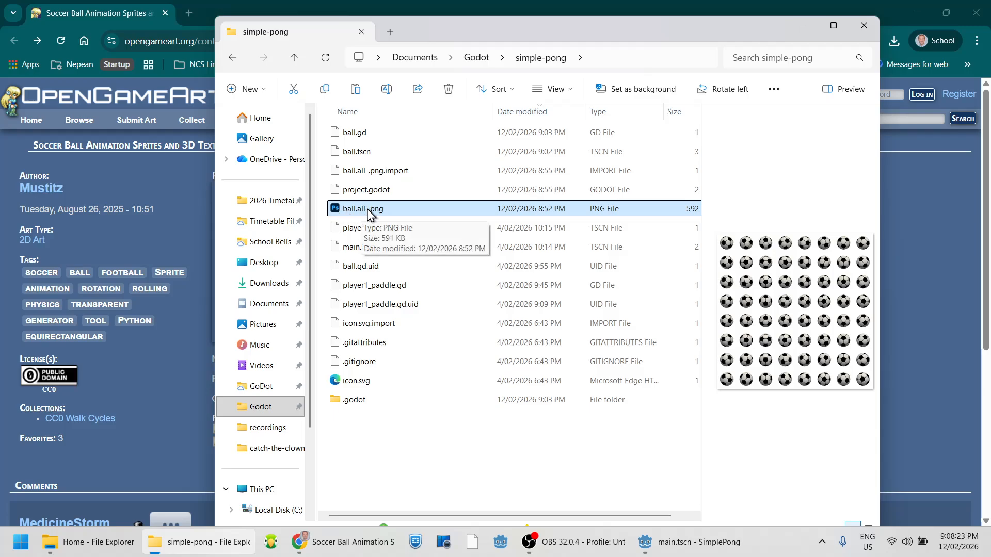
- Switch to Godot and inspect the imported ball.all_.png in the project's res:// folder
click(703, 542)
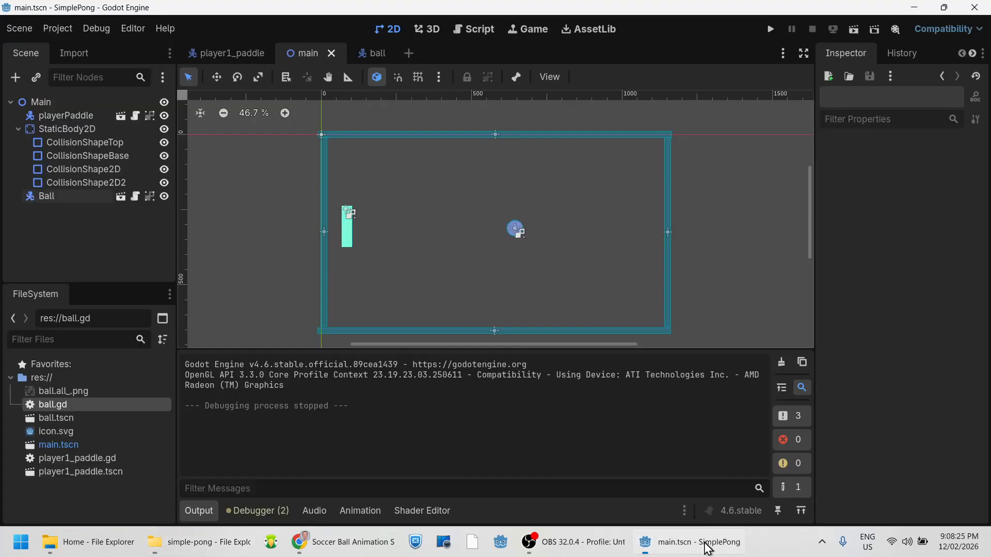
click(73, 393)
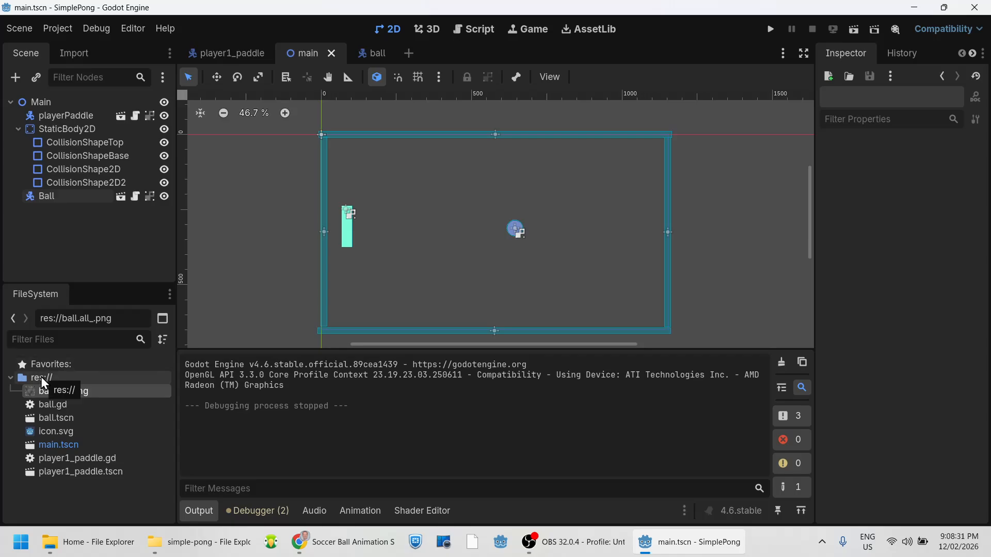
mouse_move(59, 396)
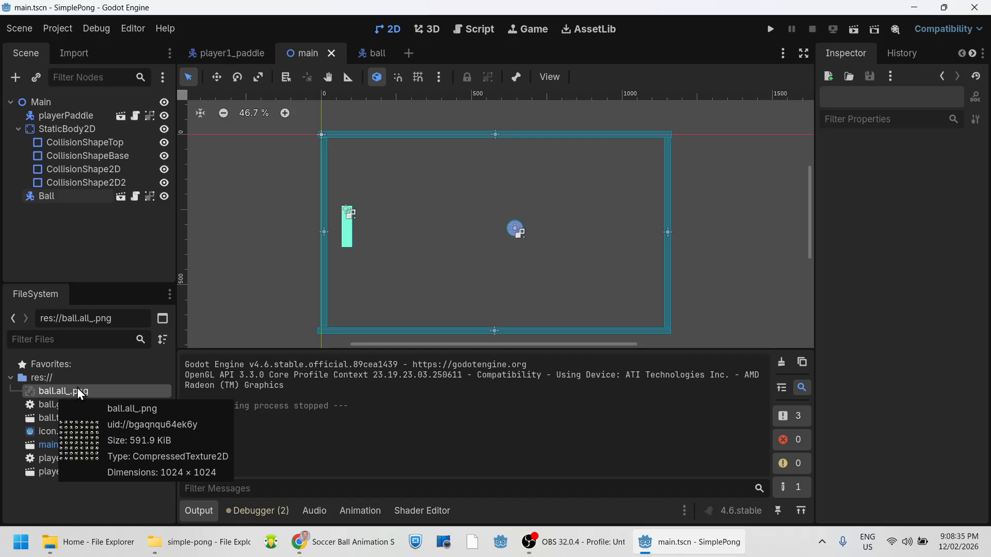
mouse_move(54, 464)
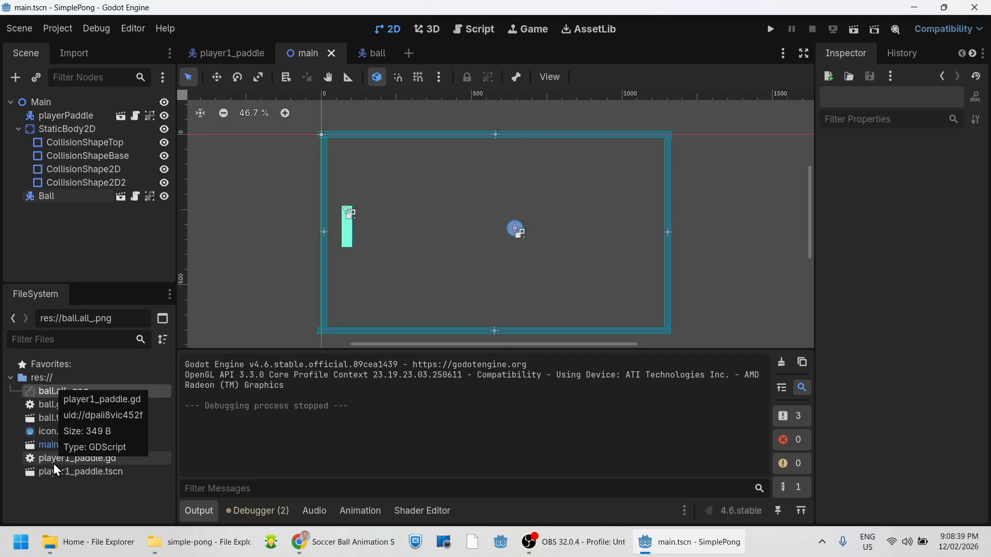
mouse_move(215, 551)
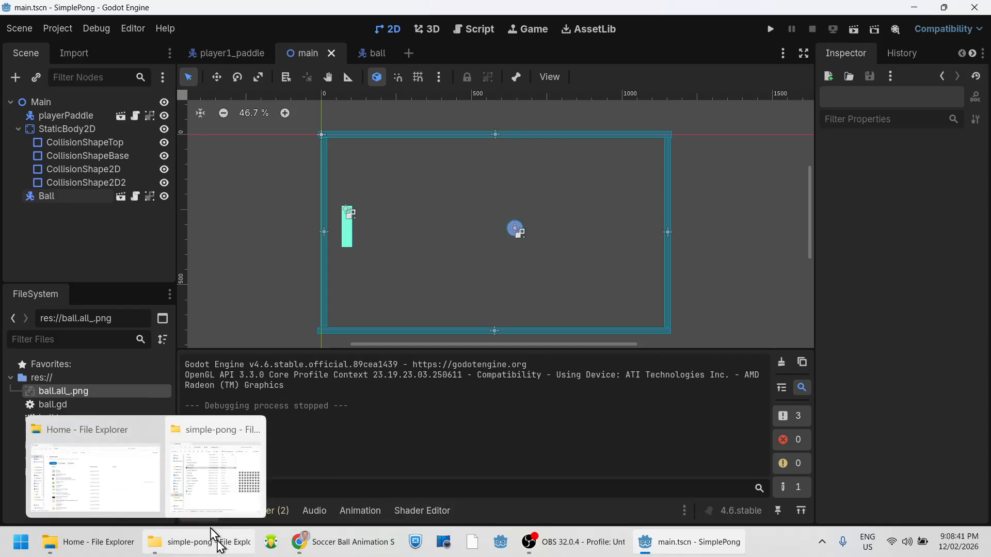
click(13, 487)
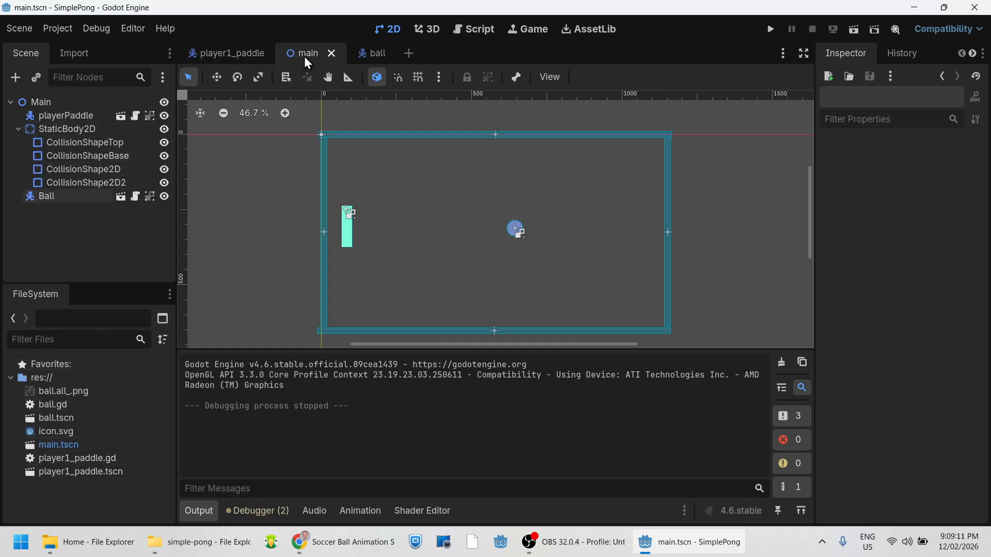
- Add an AnimatedSprite2D node as a child of Ball in the ball scene
click(376, 54)
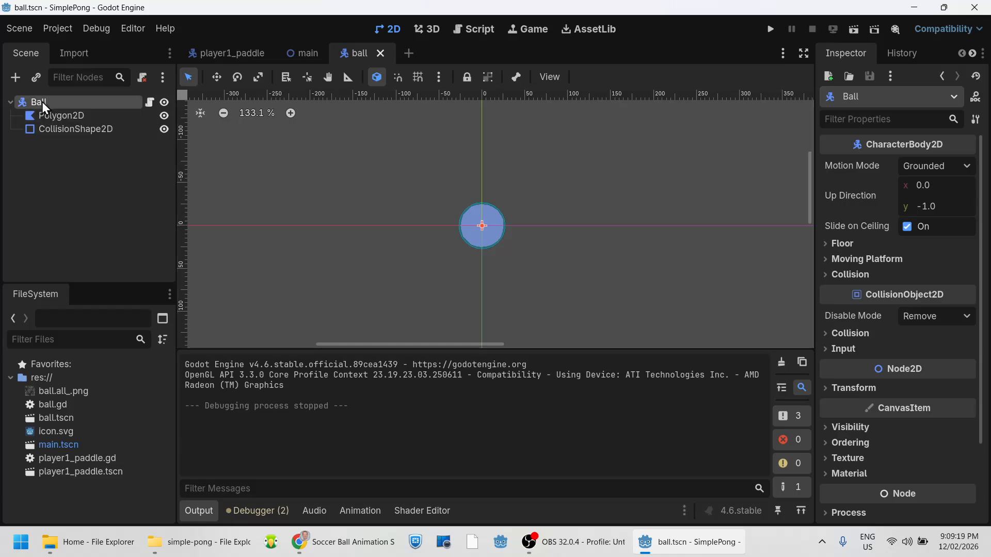
click(16, 77)
text(s)
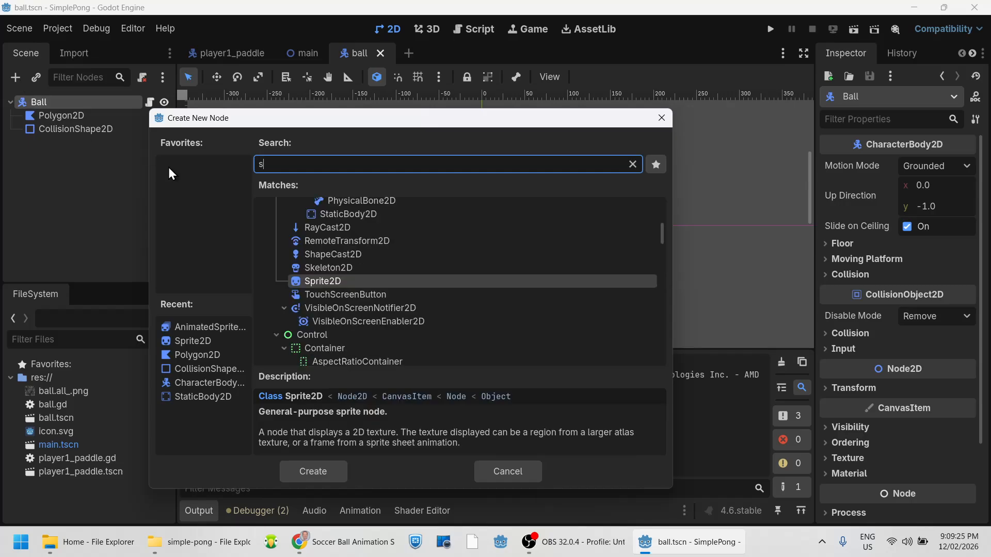
text(prit)
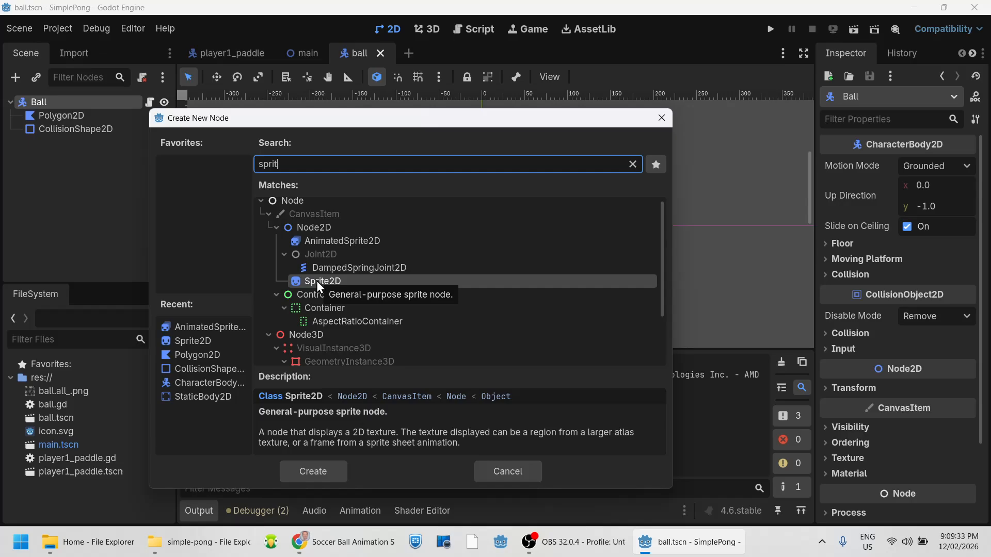
click(333, 241)
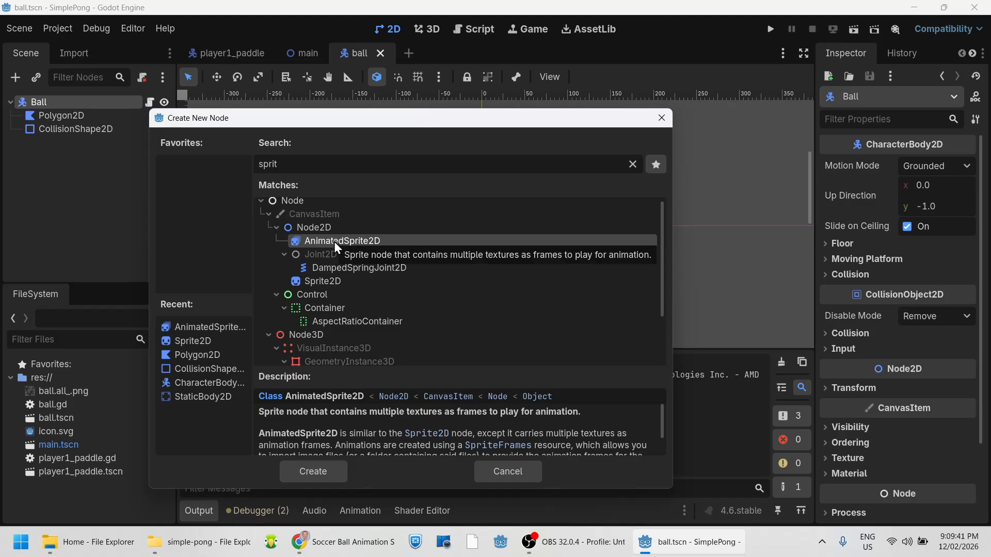
click(325, 470)
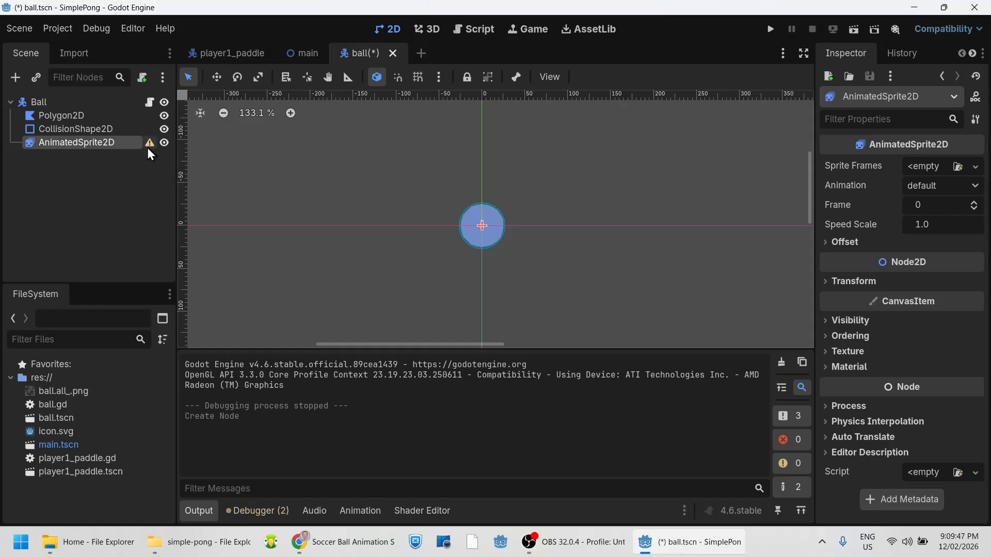
- Assign a new SpriteFrames resource to the AnimatedSprite2D node and open it for editing
mouse_move(148, 145)
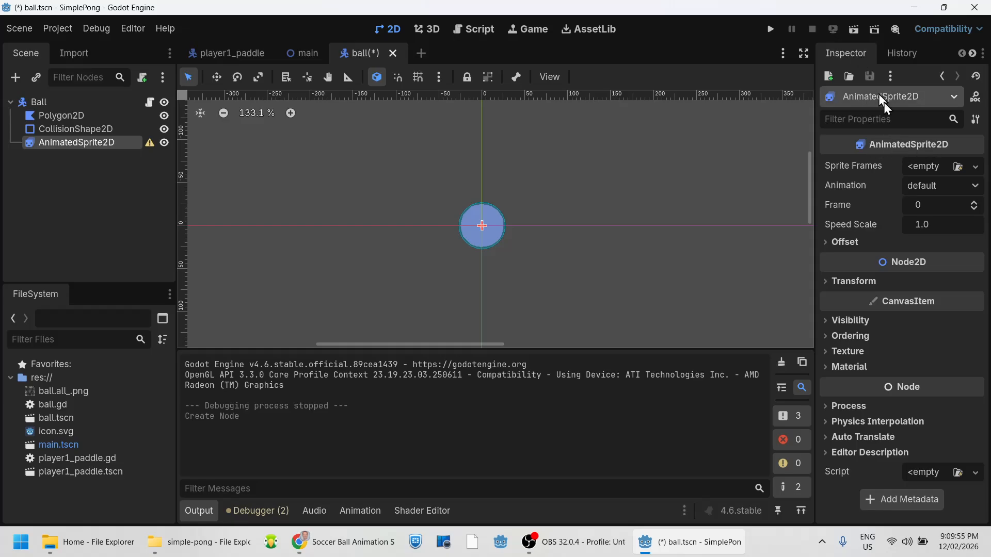
click(928, 166)
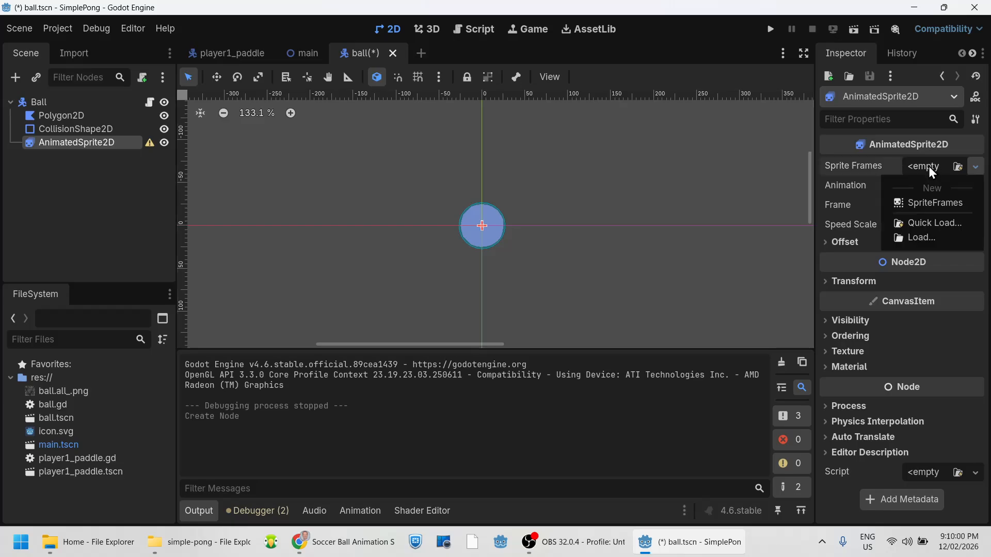
click(926, 203)
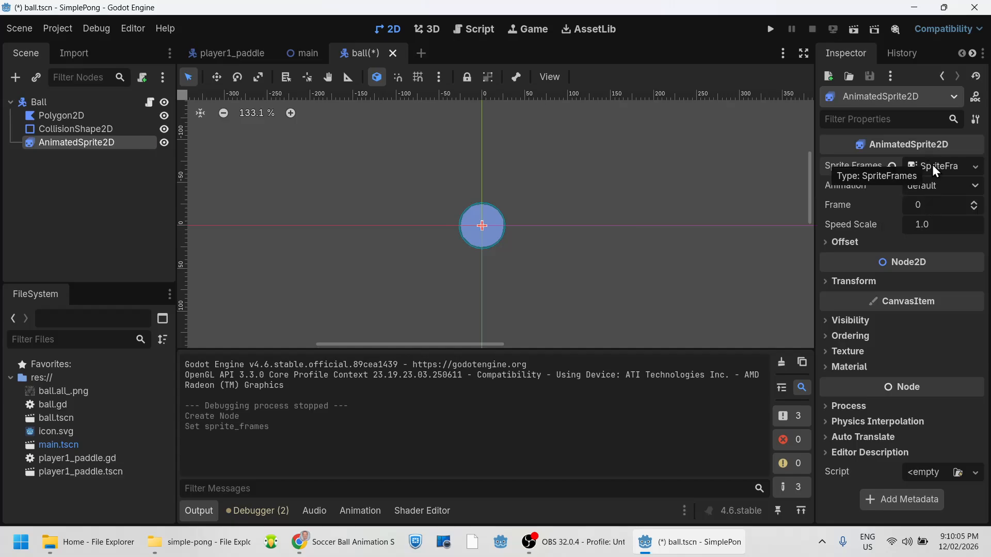
click(934, 166)
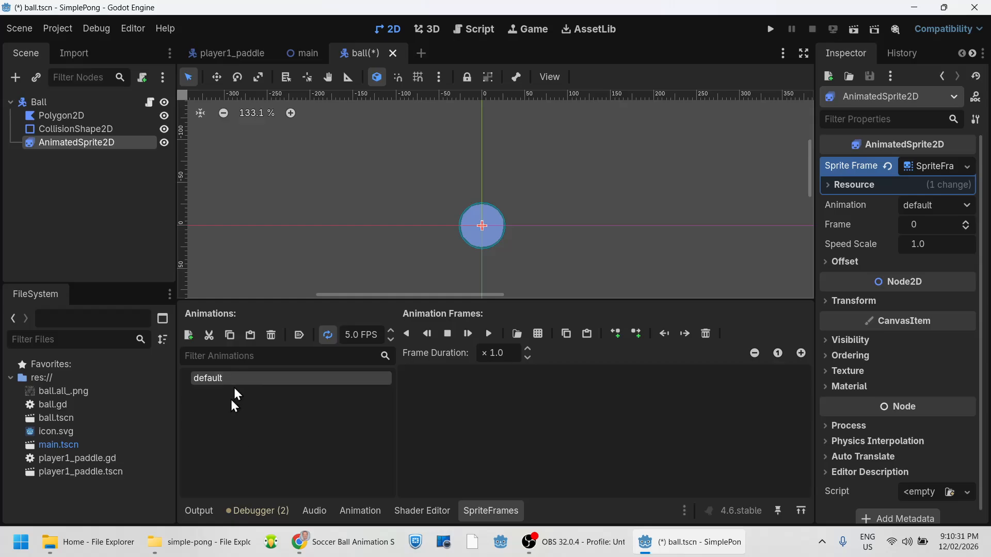
- Load ball.all_.png as the sprite sheet for the default animation's frames
click(210, 378)
click(257, 401)
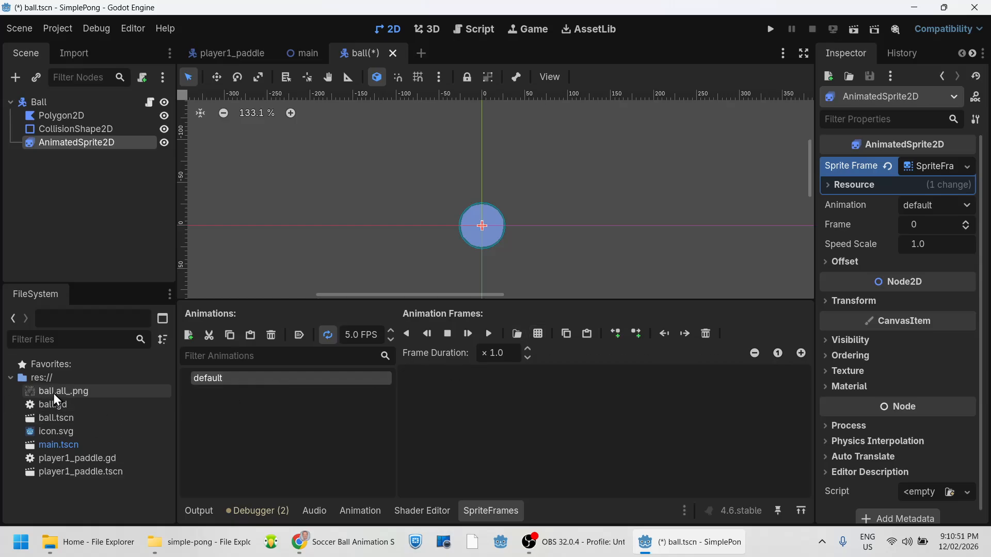
click(536, 334)
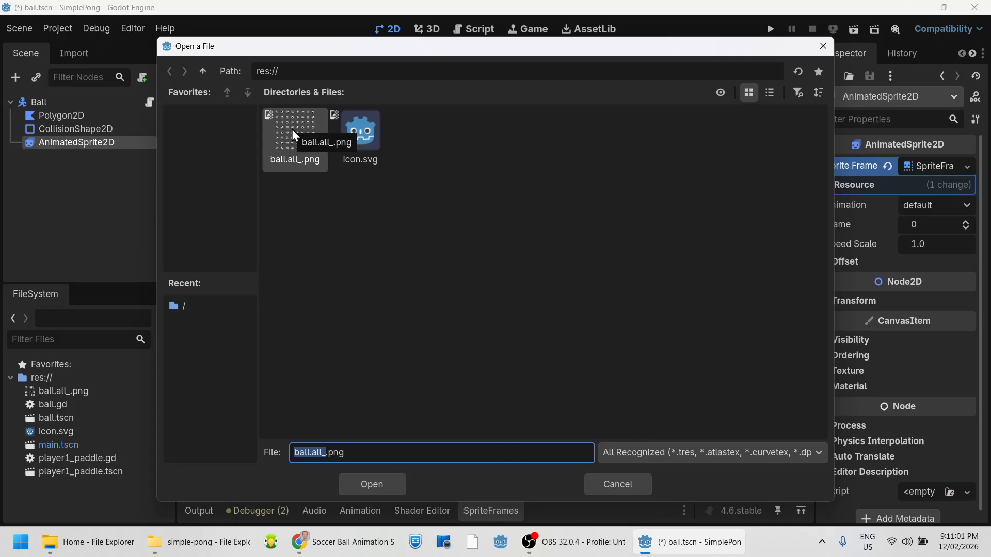
click(363, 487)
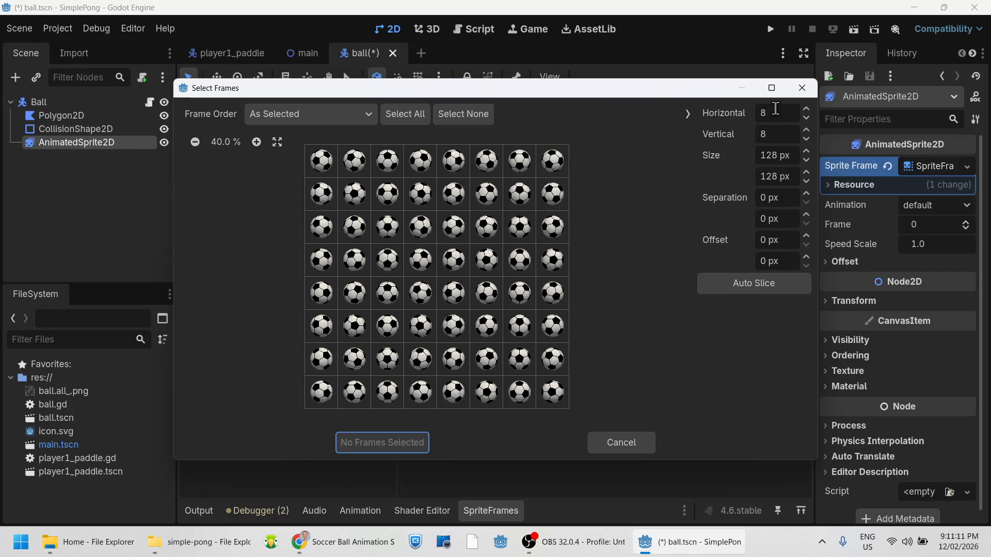
- Try slicing the sprite sheet into 4 horizontal frames and restore the horizontal count to 8
click(805, 118)
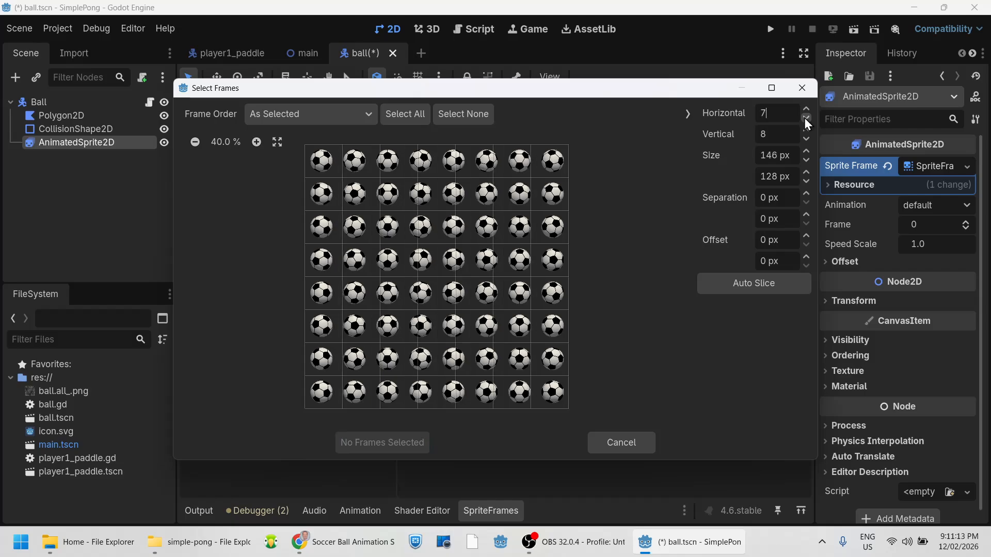
click(805, 118)
click(806, 118)
click(806, 119)
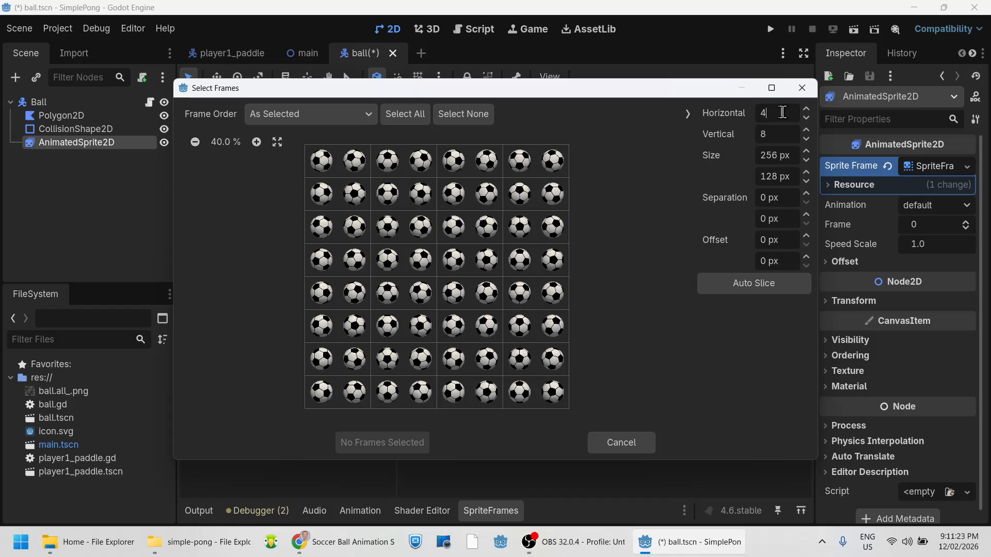
click(806, 108)
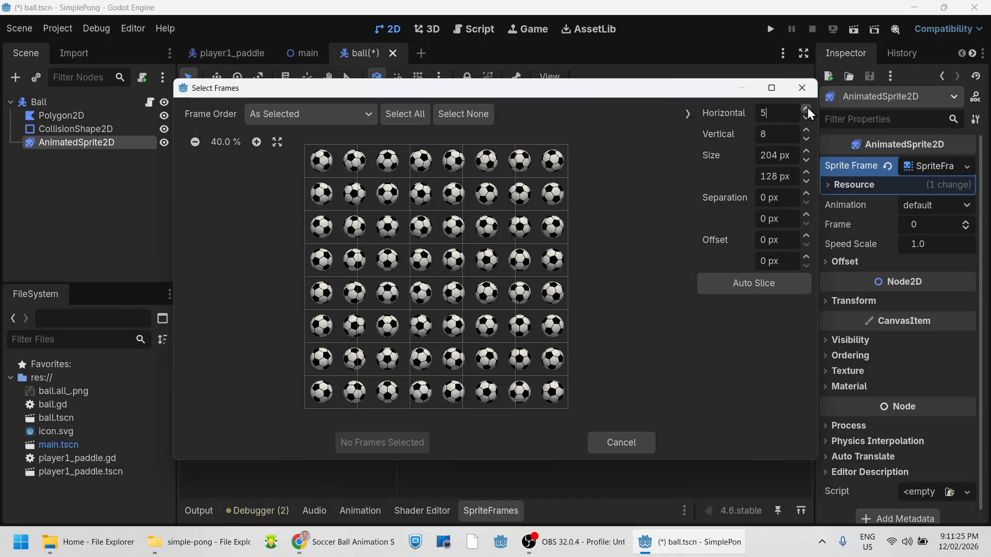
click(806, 109)
click(805, 109)
click(805, 108)
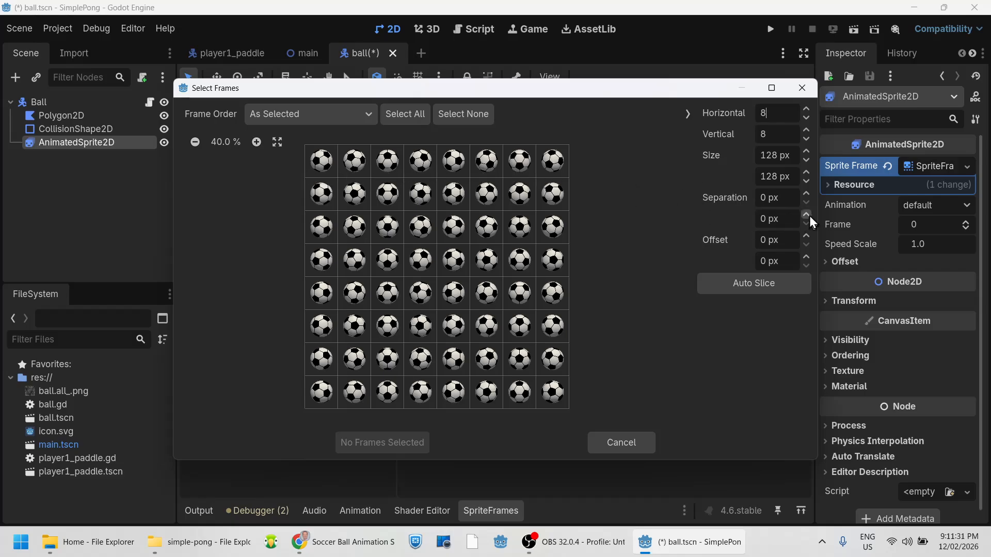
- Try a horizontal frame separation of 14 px on the sprite sheet and reset it to 0 px
click(805, 197)
click(805, 197)
click(805, 197)
click(805, 196)
click(806, 197)
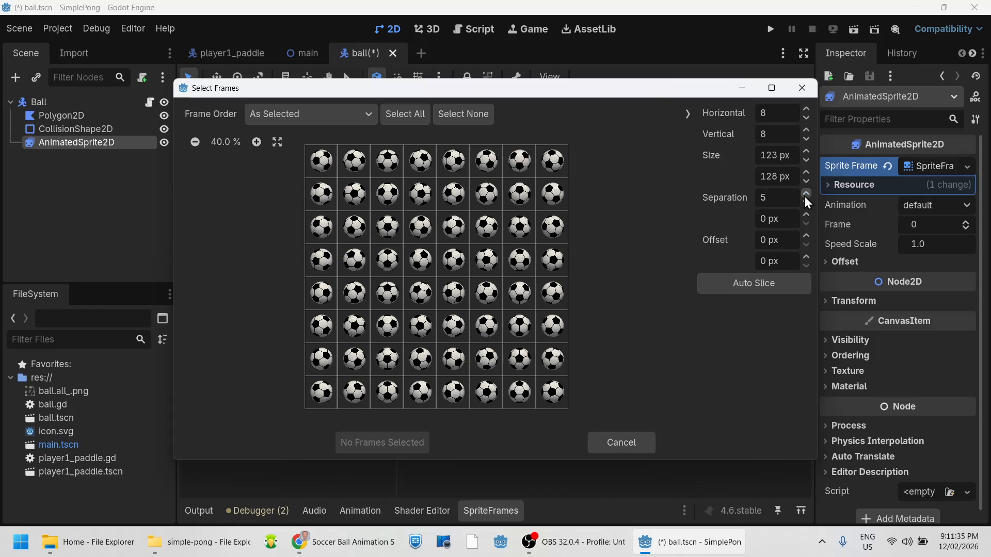
click(805, 197)
click(806, 196)
click(805, 197)
click(805, 196)
click(805, 197)
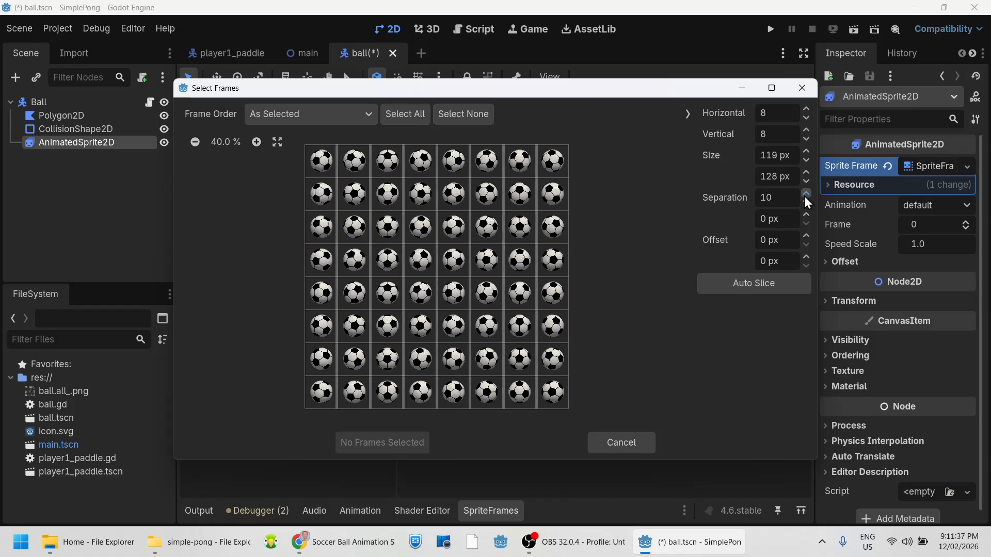
click(805, 197)
click(805, 197)
click(805, 197)
click(805, 197)
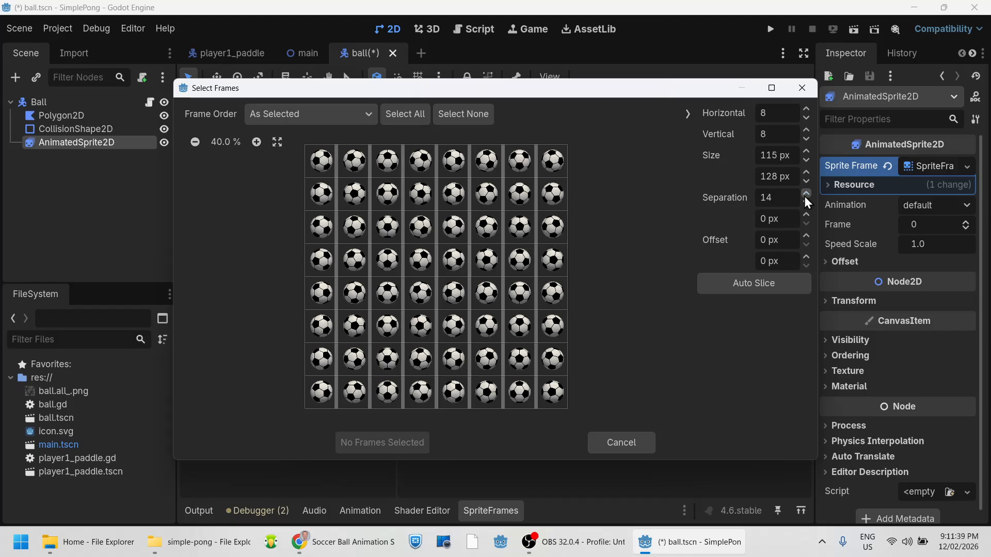
drag(774, 198, 753, 204)
text(0px)
click(354, 171)
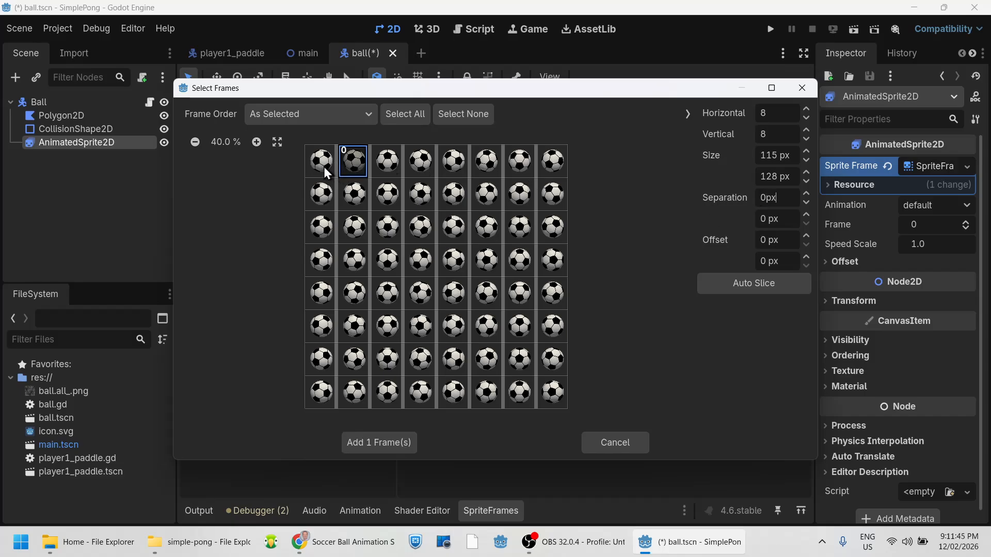
key(Tab)
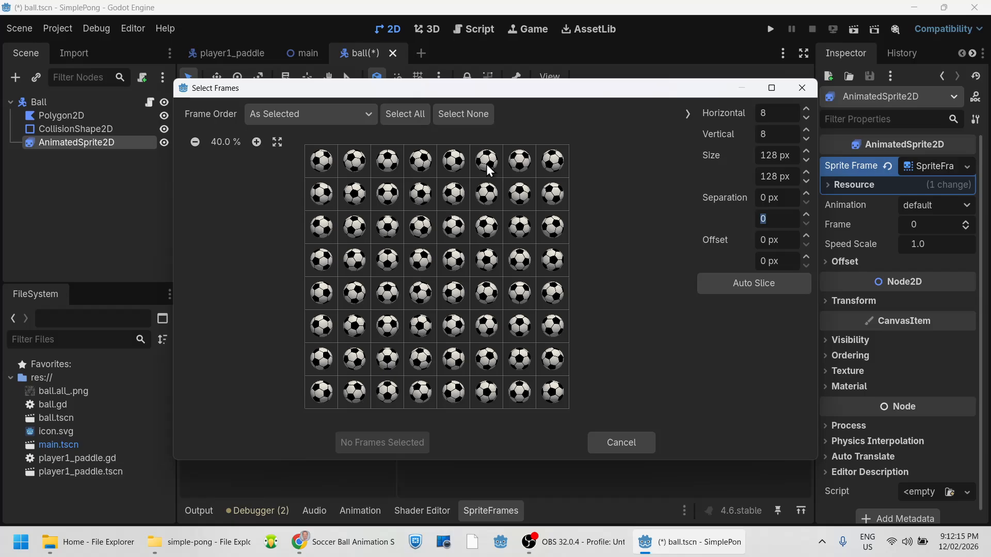
- Add the first six frames of the sheet's top row to the default animation and play it
click(323, 161)
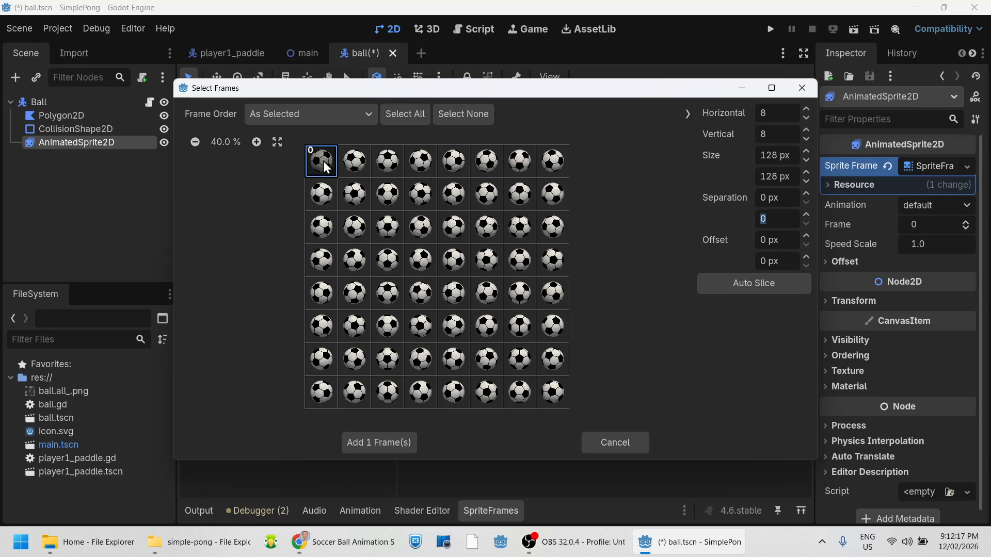
click(351, 168)
click(387, 164)
click(416, 164)
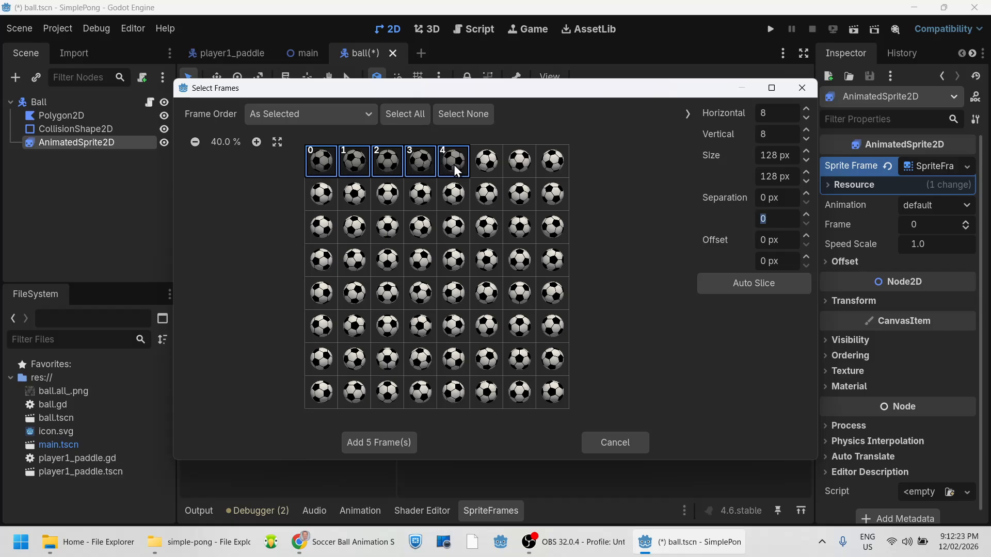
click(479, 162)
click(379, 446)
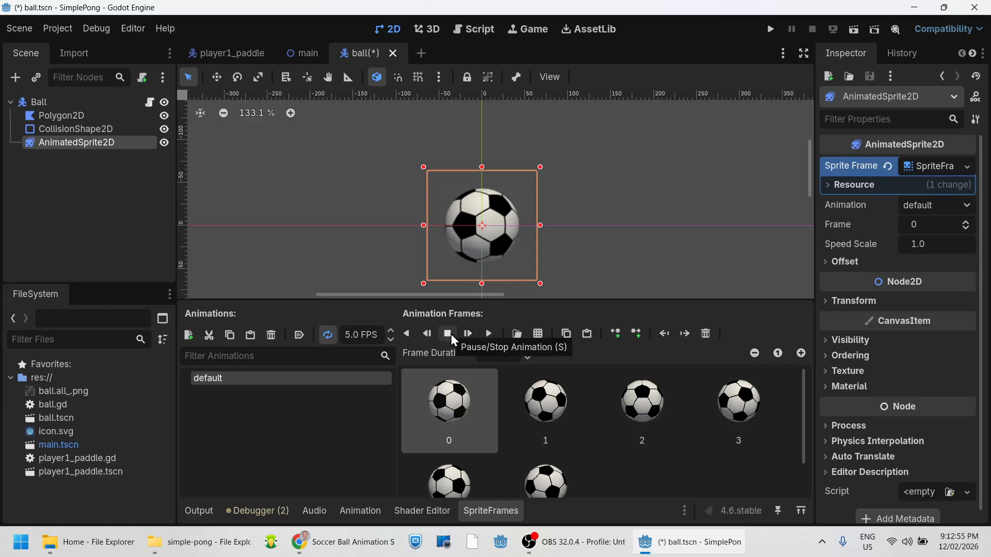
click(489, 334)
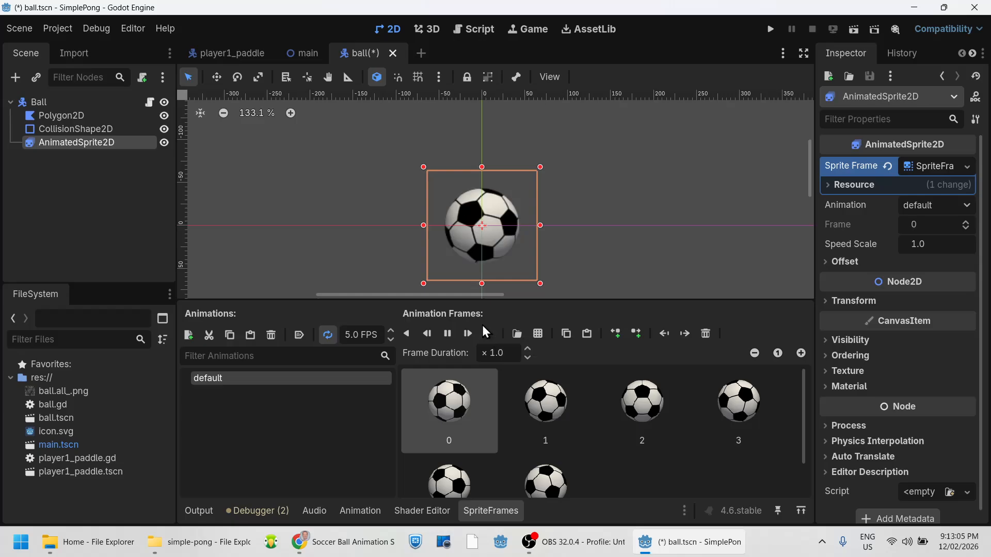
- Move the AnimatedSprite2D node above CollisionShape2D and enlarge the circular collision shape to match the soccer ball's outline
click(447, 334)
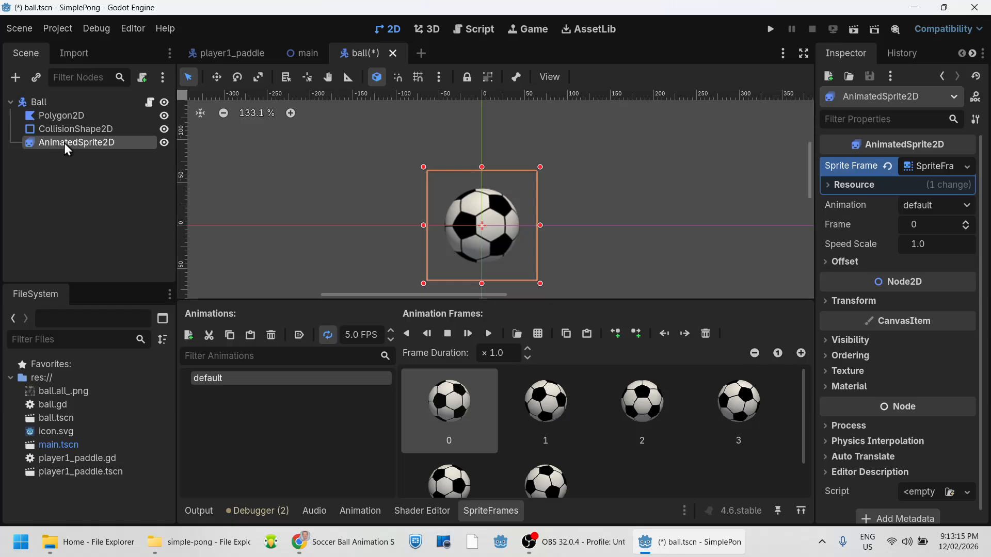
drag(65, 143, 74, 122)
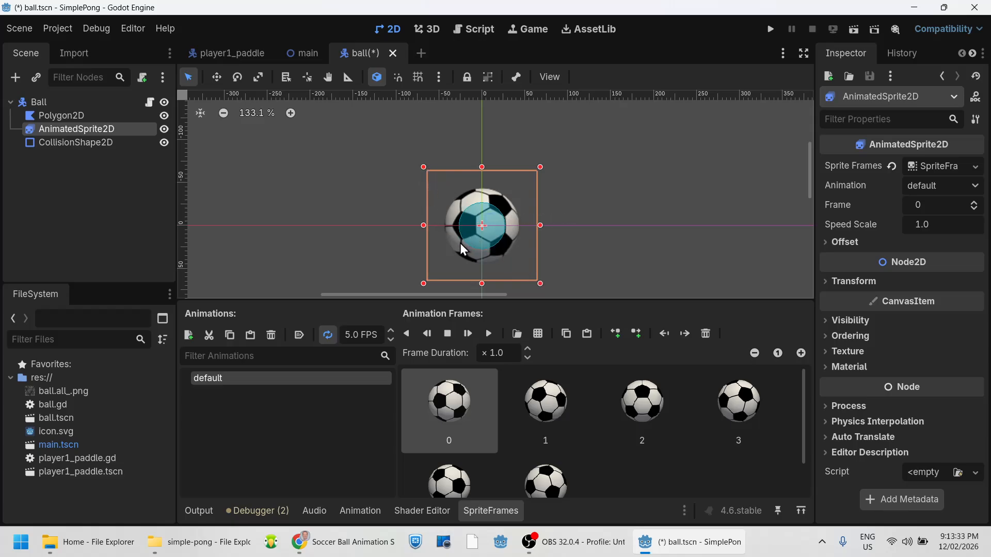
click(77, 142)
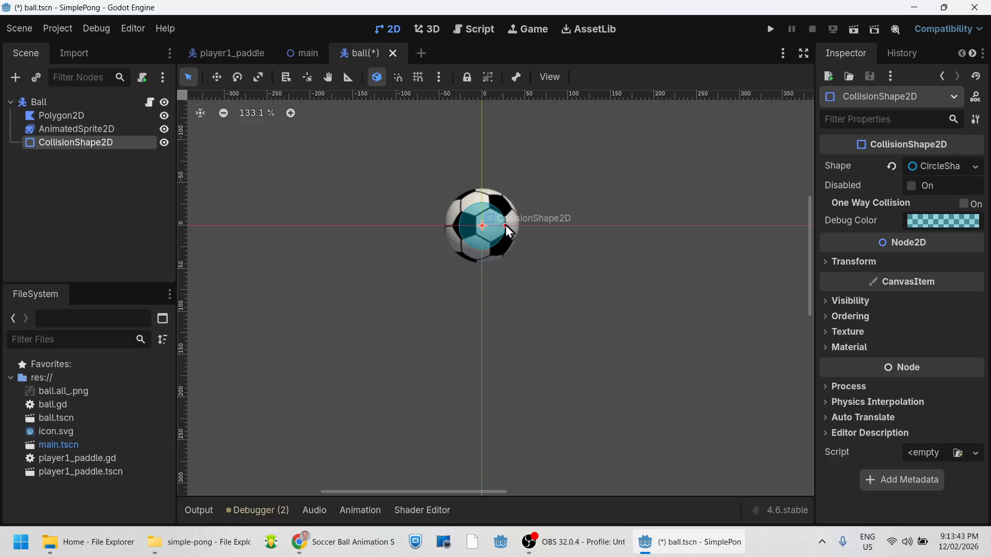
drag(505, 225, 520, 225)
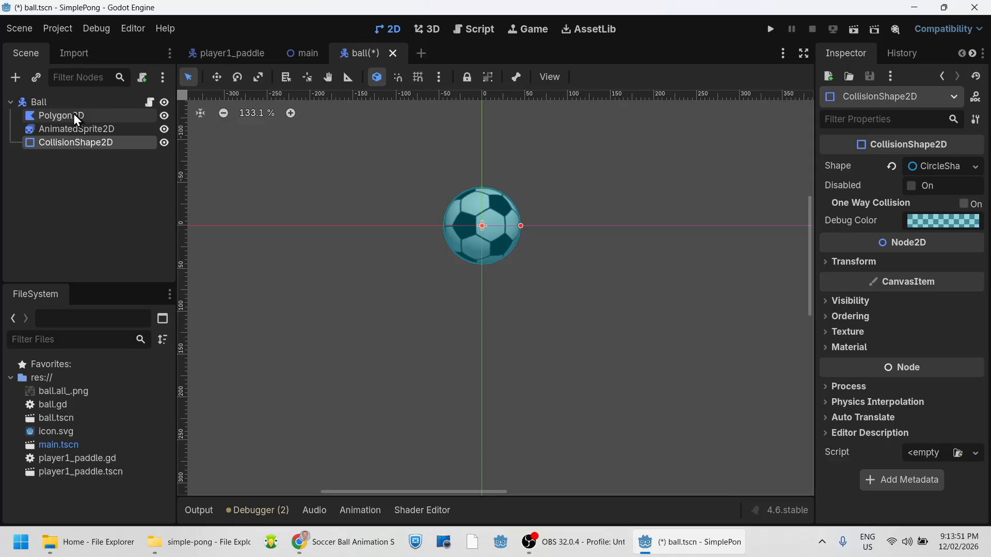
- Delete the Polygon2D node from the Ball scene
click(164, 116)
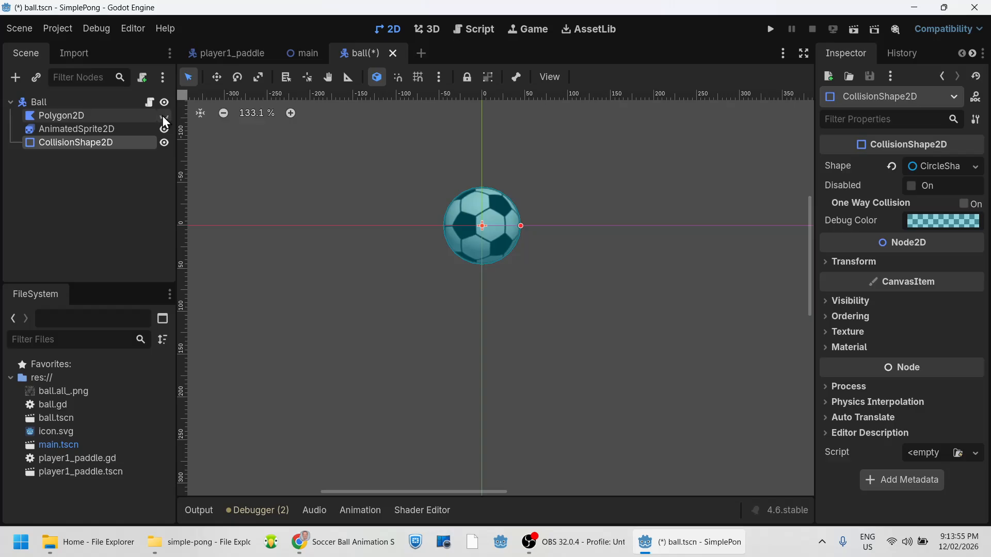
click(163, 116)
click(81, 117)
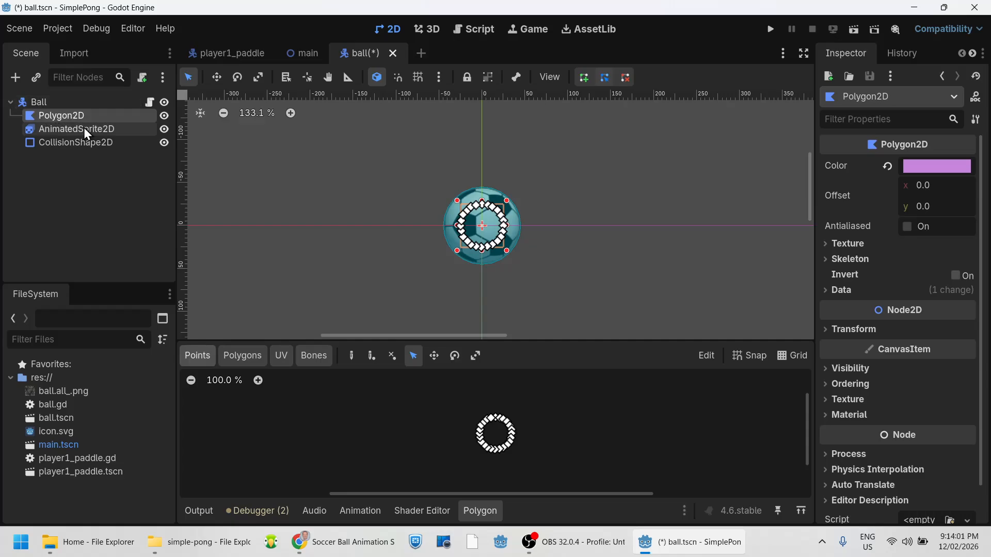
click(70, 185)
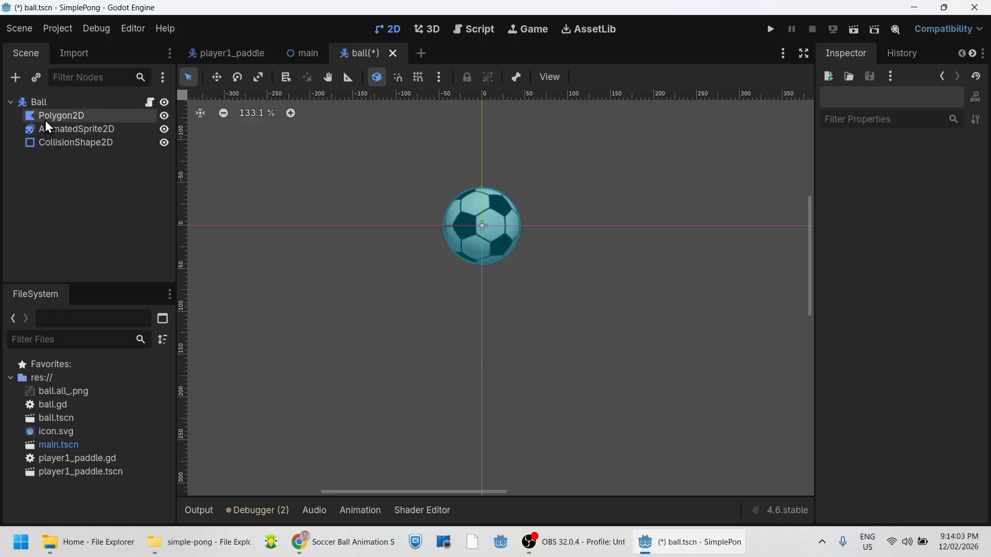
click(63, 115)
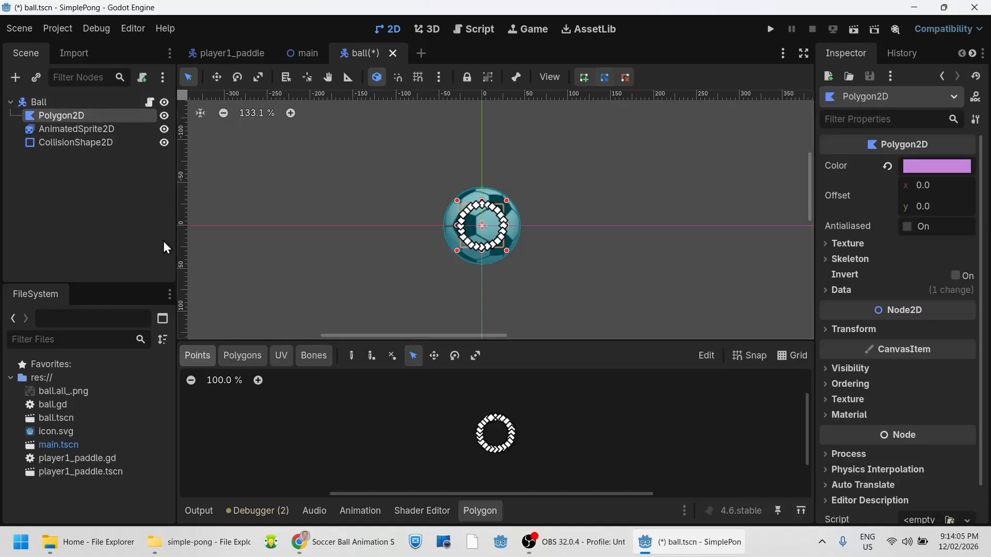
key(Delete)
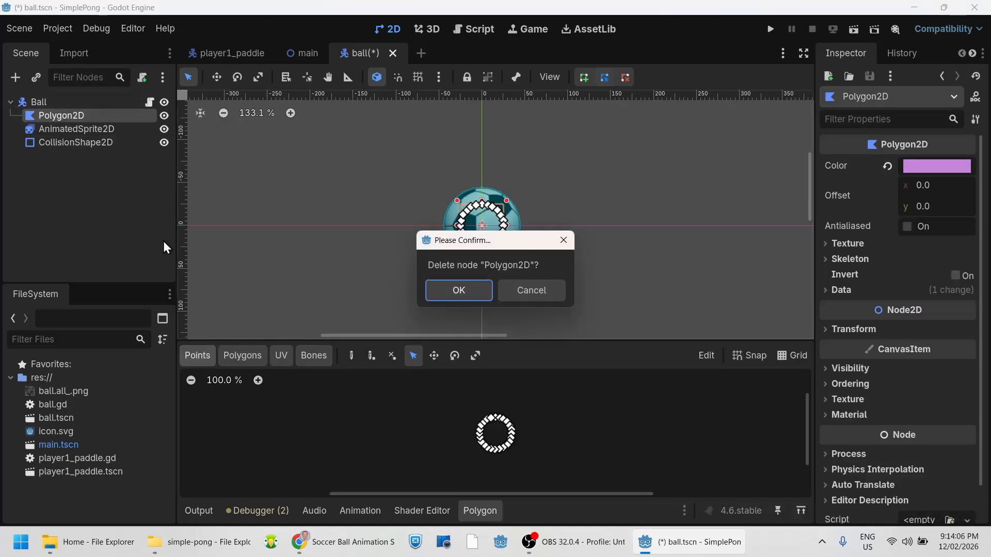
click(461, 296)
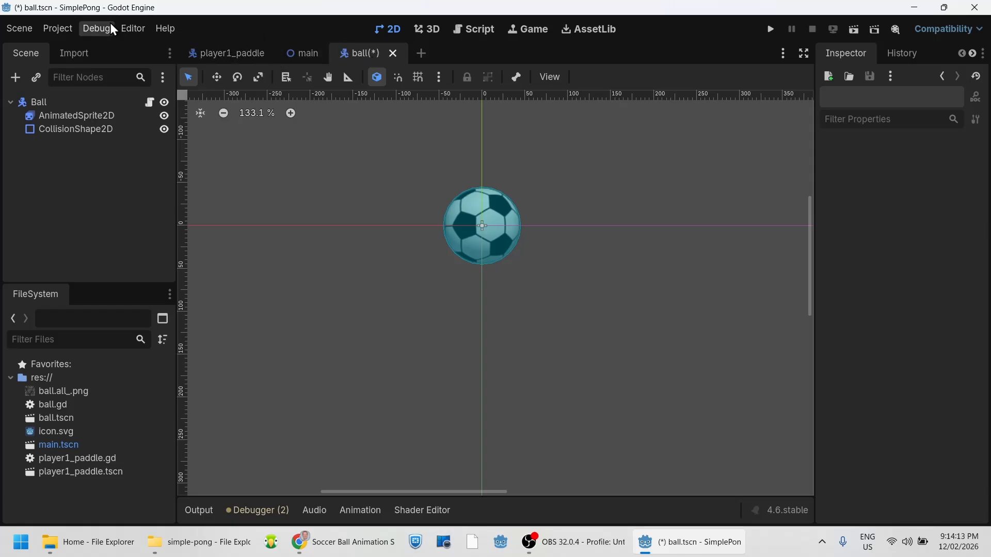
- Save all scenes and run the game to check the soccer ball
click(19, 29)
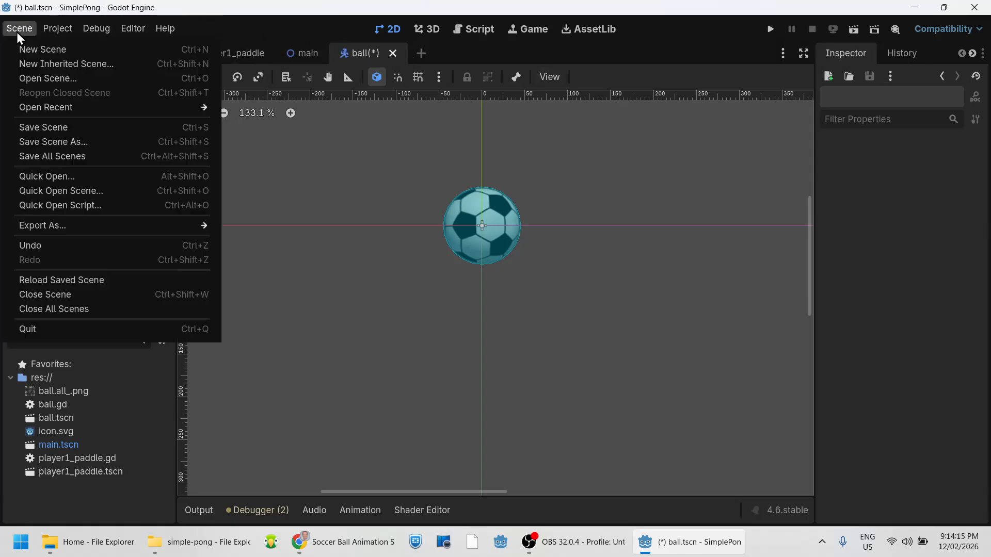
click(40, 154)
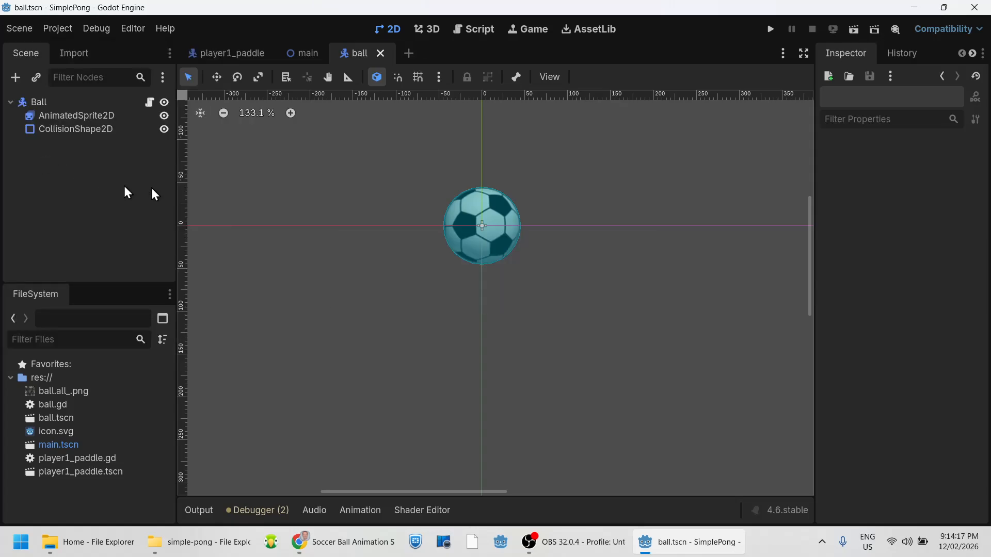
click(768, 29)
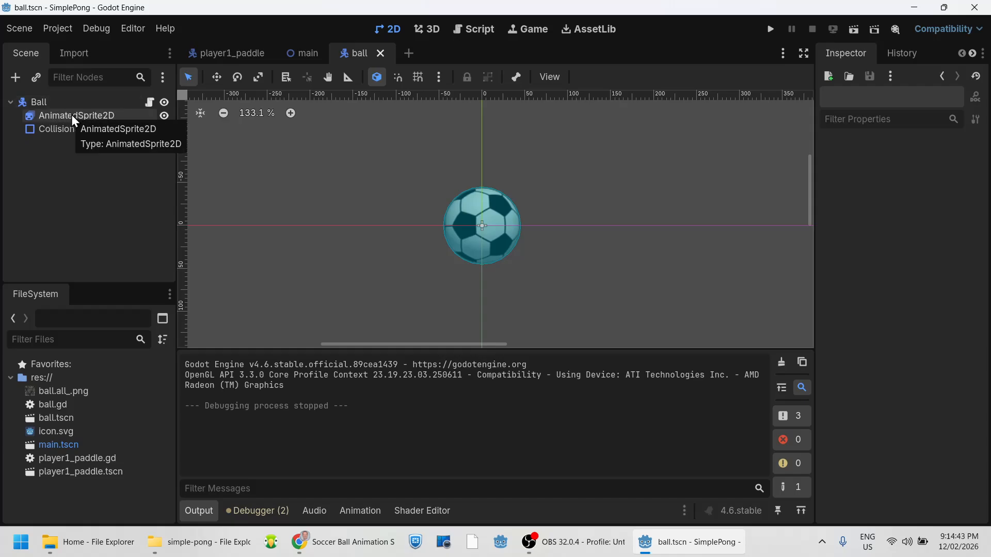
- Add the line $AnimatedSprite2D.play() at the end of the _ready function in ball.gd
click(477, 29)
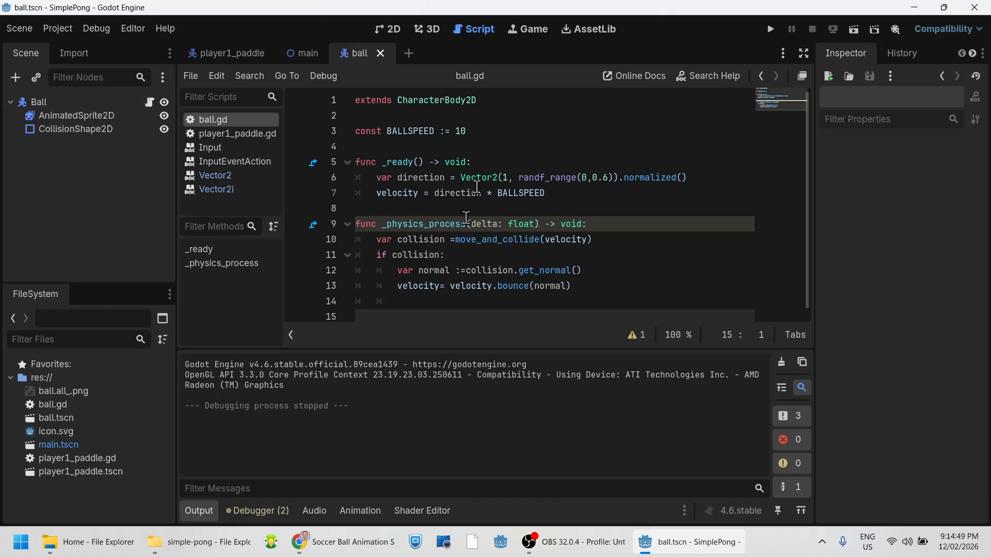
click(402, 162)
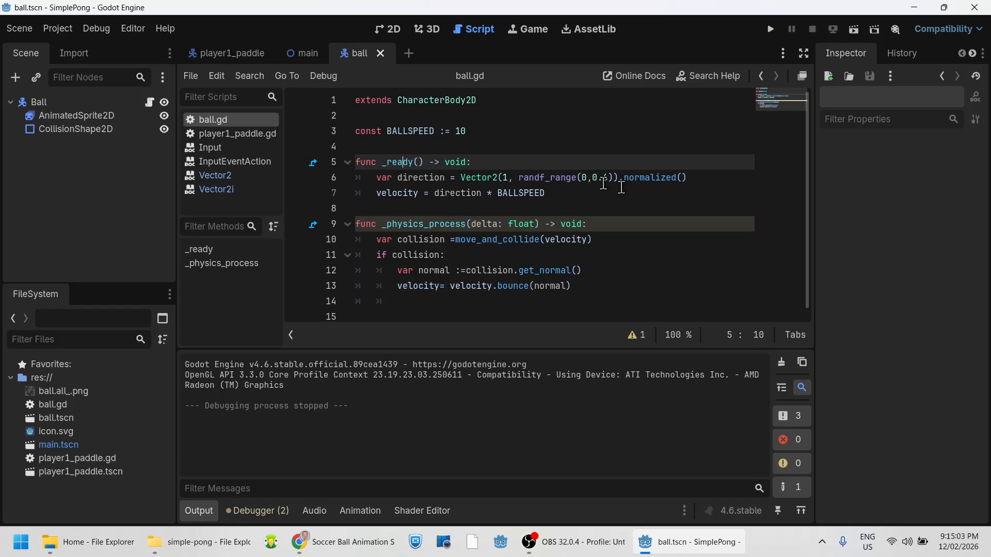
click(556, 193)
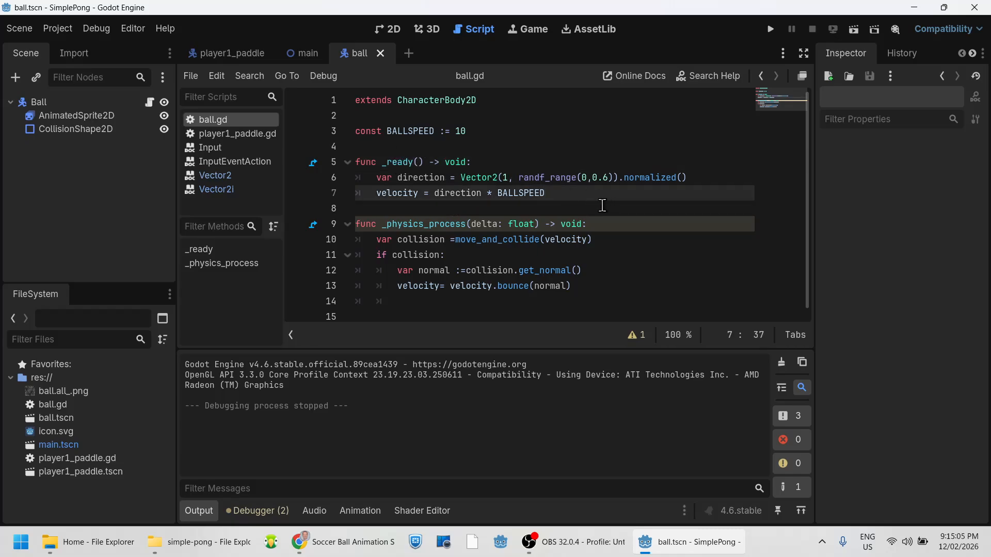
key(Return)
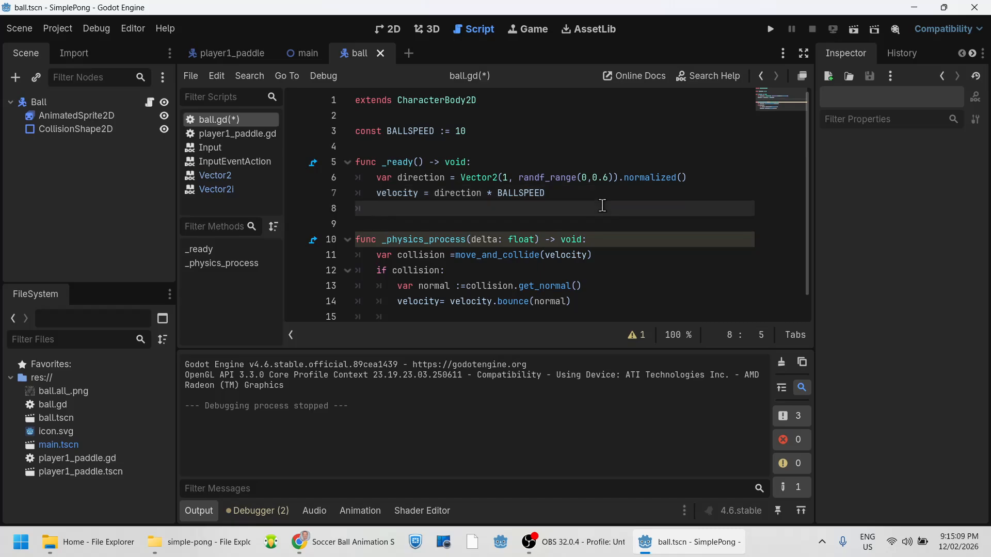
text($)
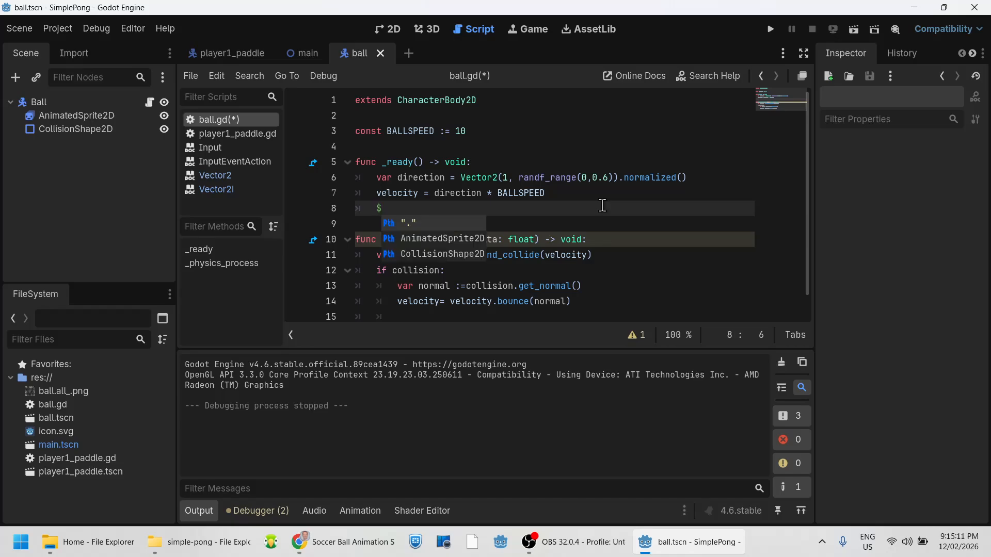
text(Animat)
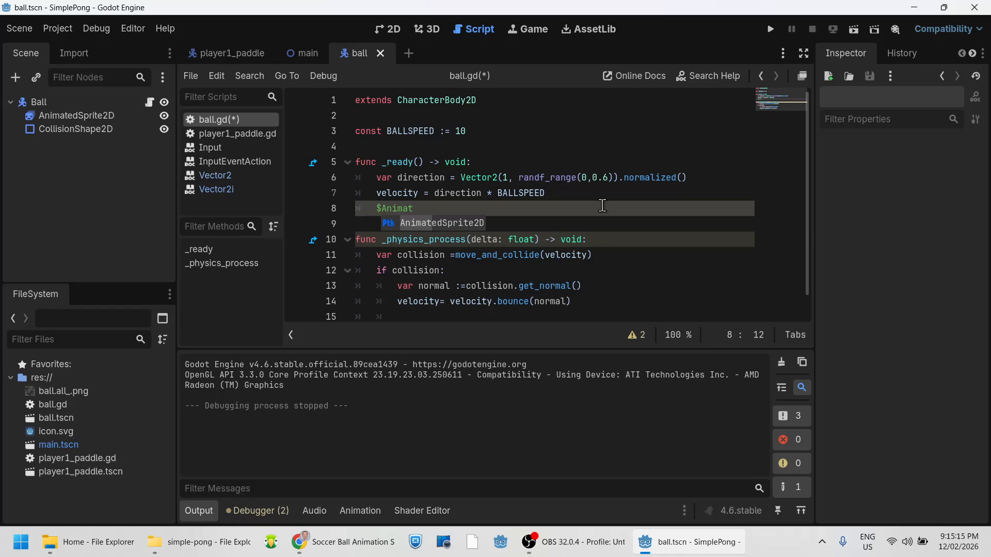
key(Return)
text(.pl;ay)
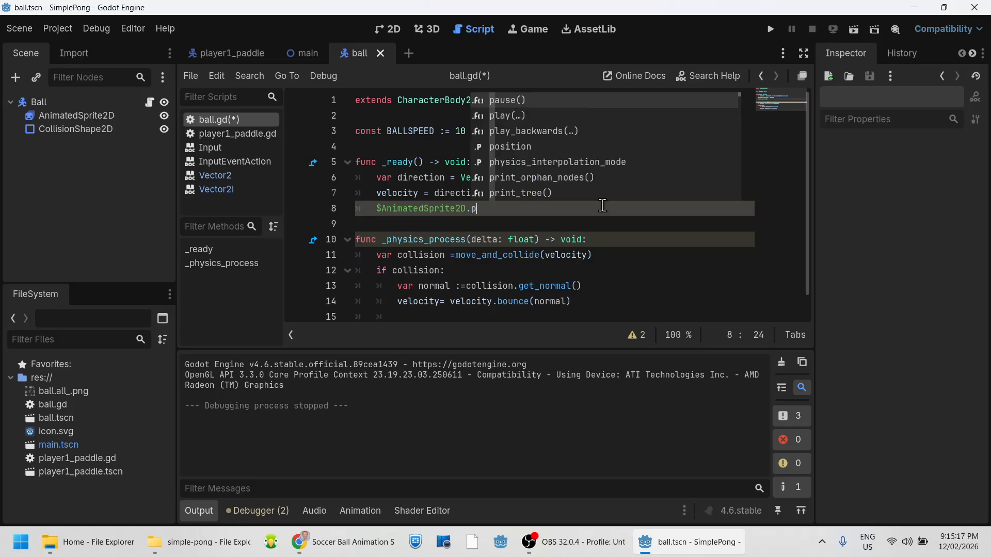
key(Left)
key(Left)
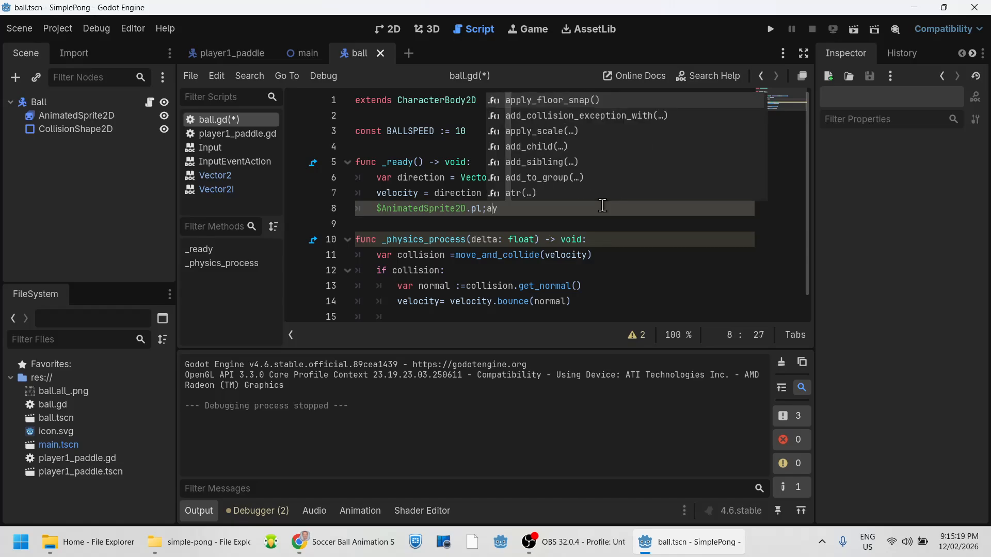
key(BackSpace)
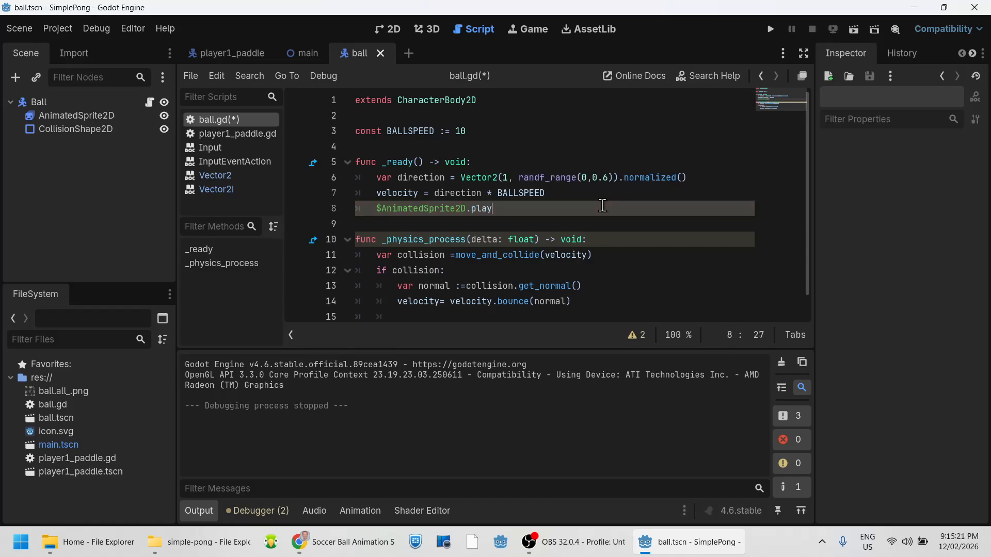
text(())
- Read the built-in documentation for AnimatedSprite2D's play method and return to ball.gd
click(436, 209)
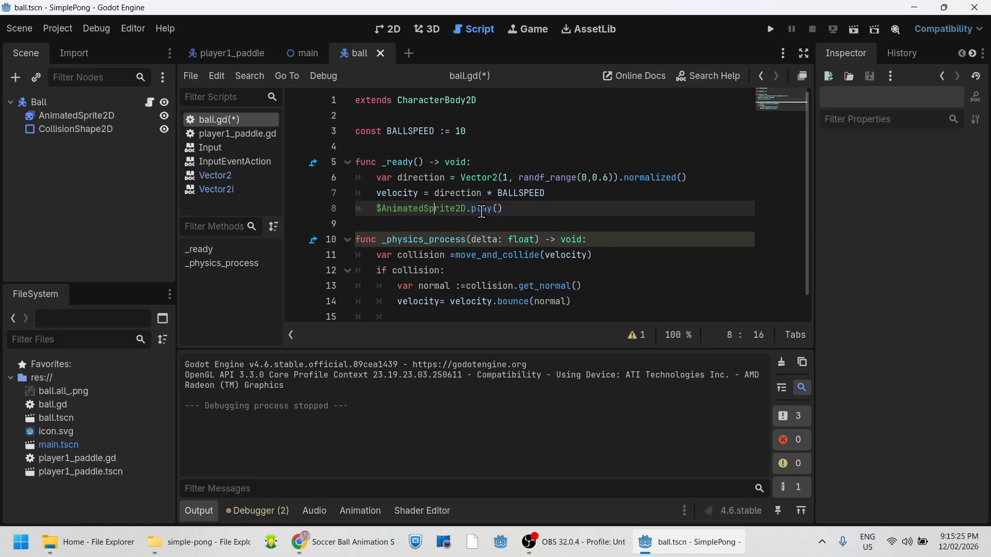
mouse_move(482, 211)
click(471, 208)
click(480, 209)
ctrl+click(480, 209)
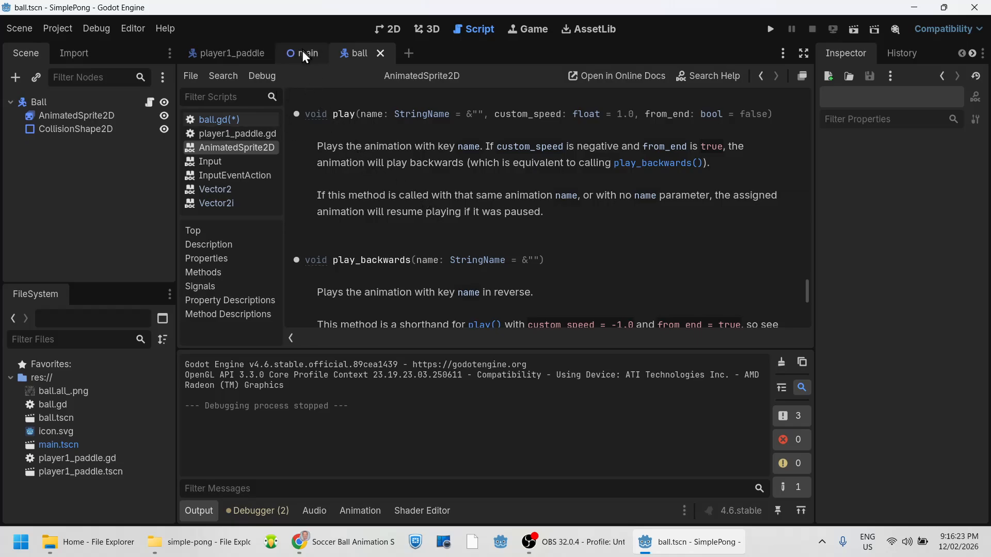
click(220, 121)
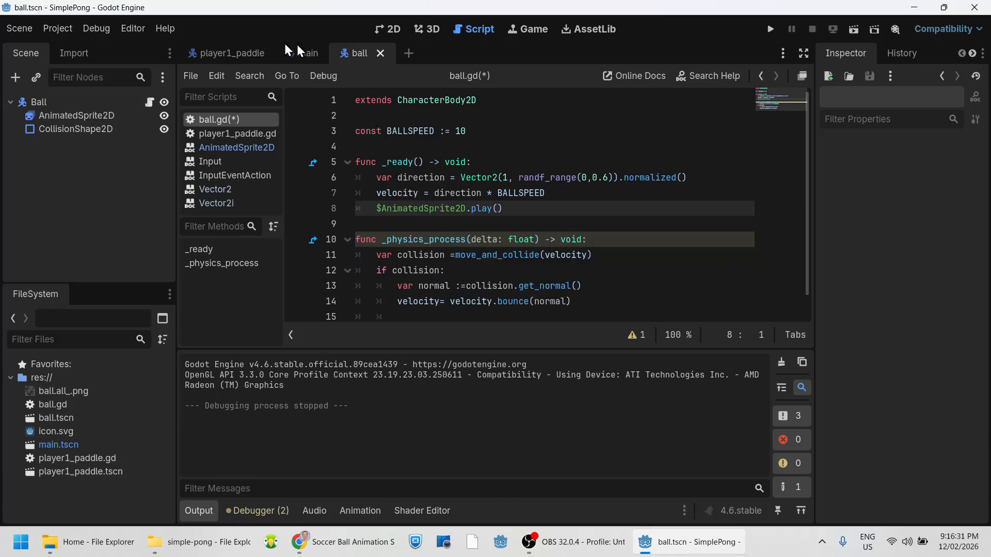
- Save the ball scene together with its edited script
click(61, 25)
mouse_move(26, 31)
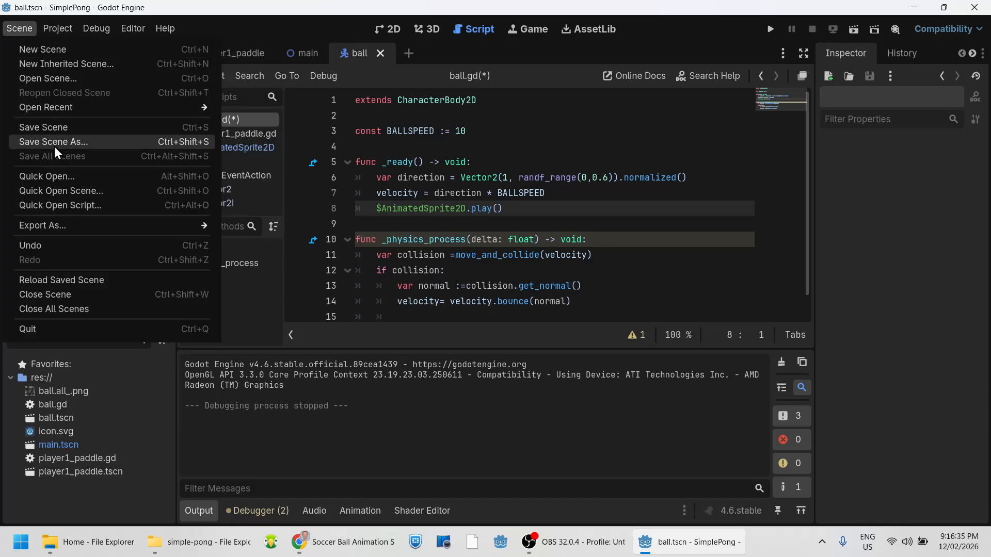
click(41, 126)
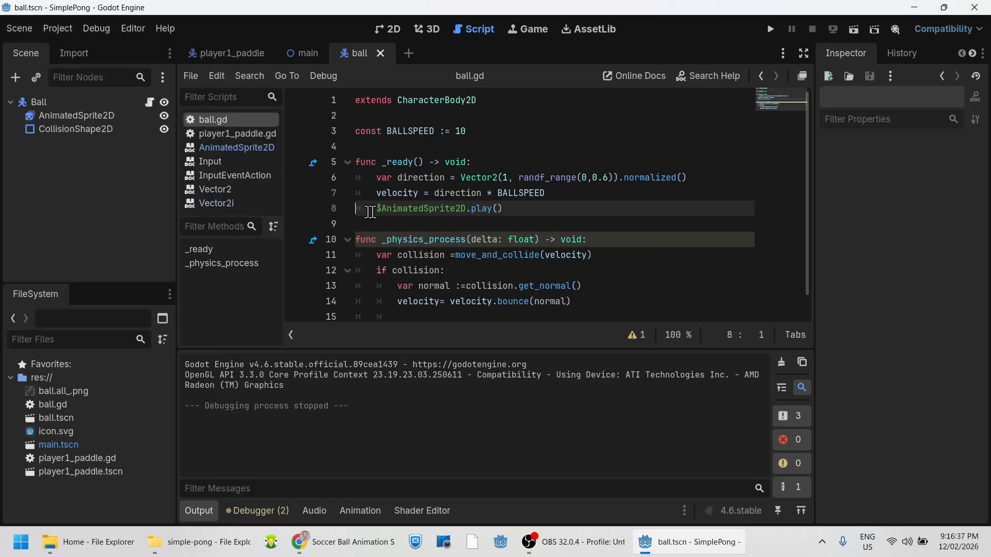
click(529, 212)
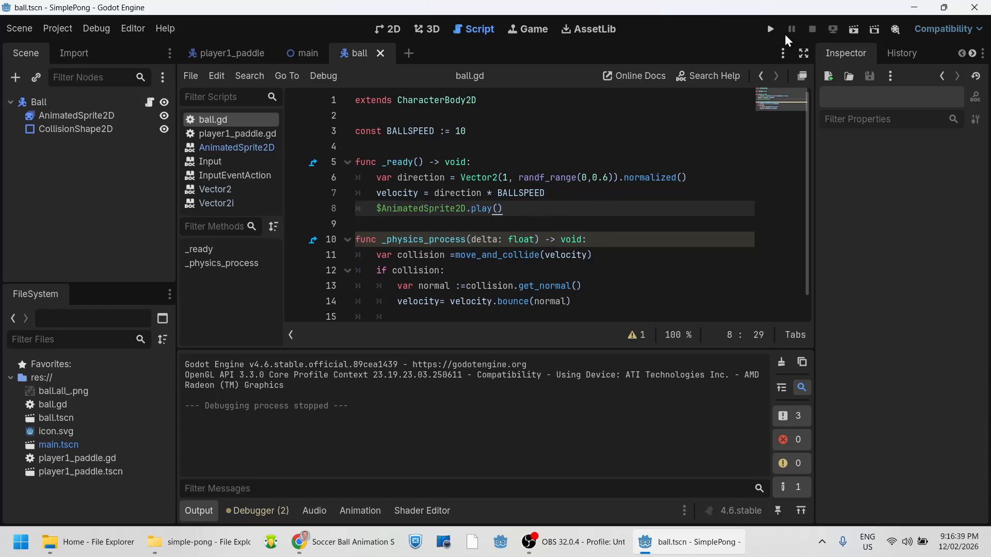
- Run the game and move the paddle up and down to test the animated soccer ball
click(771, 29)
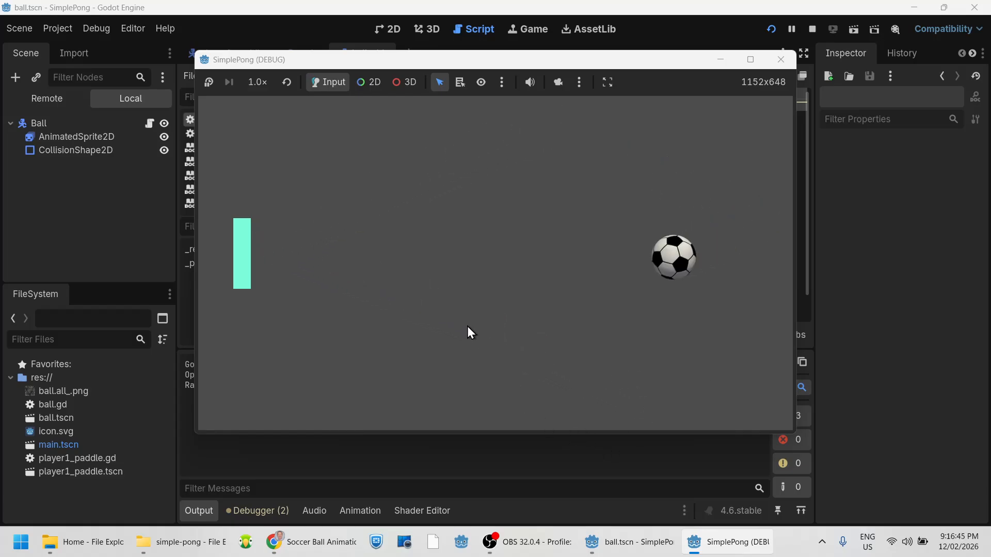
key(Up)
key(Down)
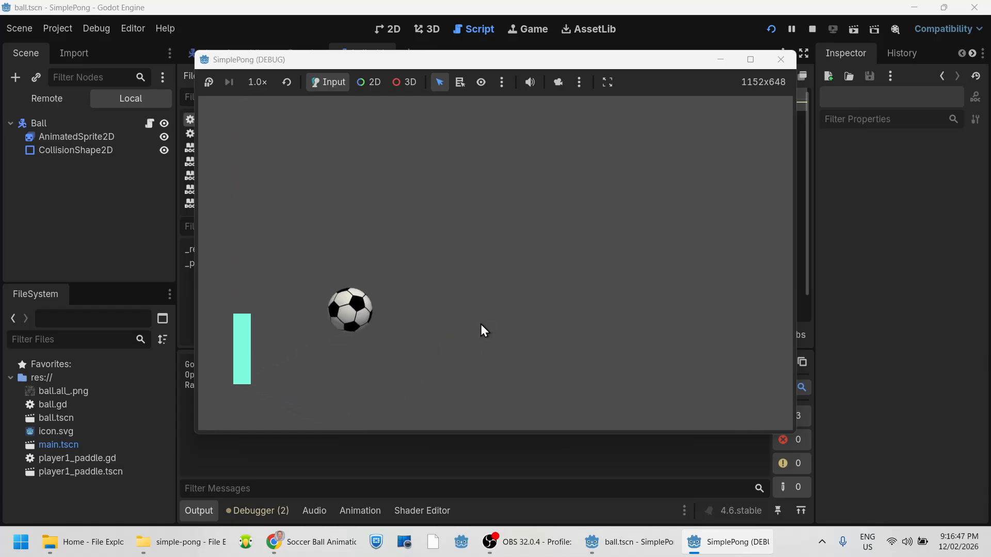
key(Up)
key(Down)
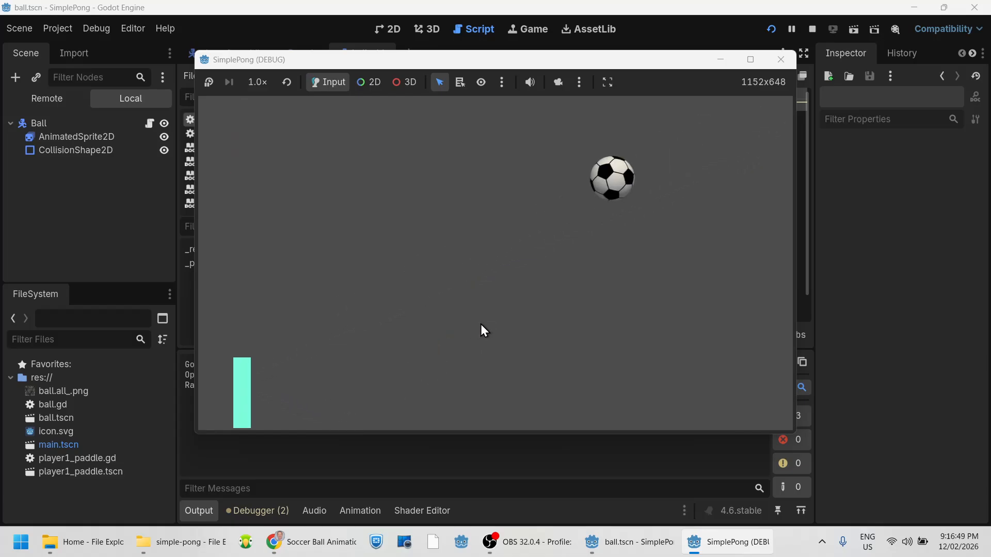
key(Up)
key(Down)
key(Up)
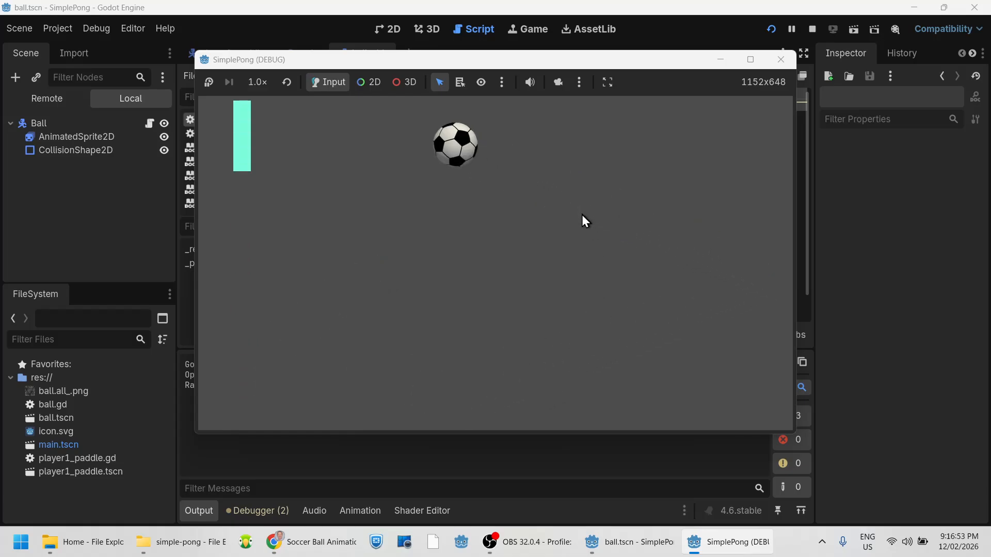
key(Down)
key(Up)
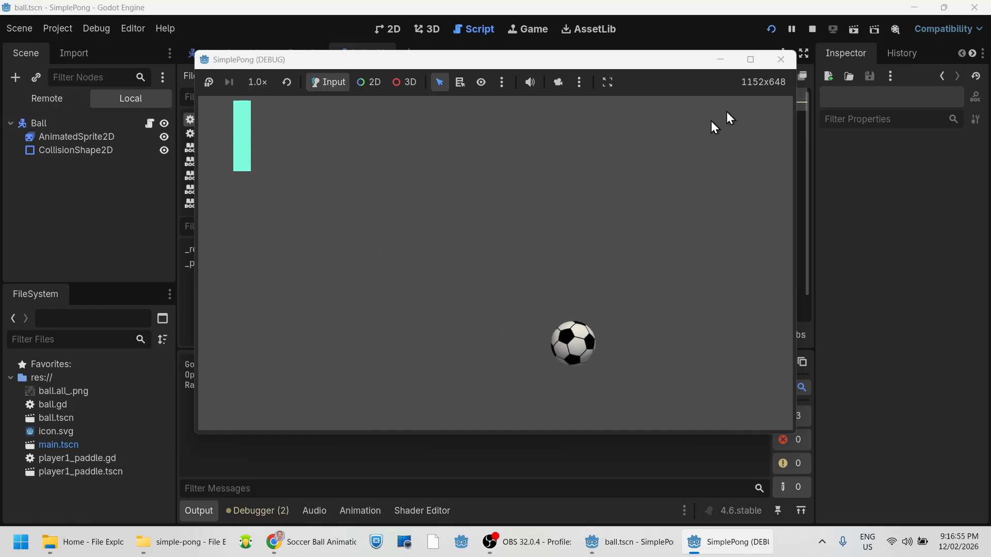